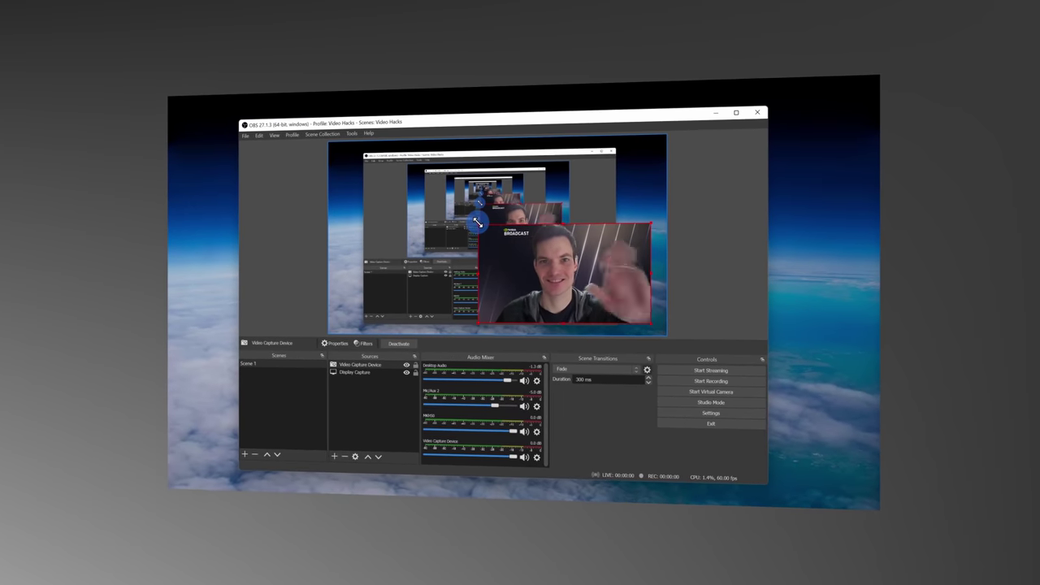
Shrink the OBS webcam overlay and move it over the lower right of the display capture.
drag(483, 221, 584, 252)
drag(636, 276, 531, 274)
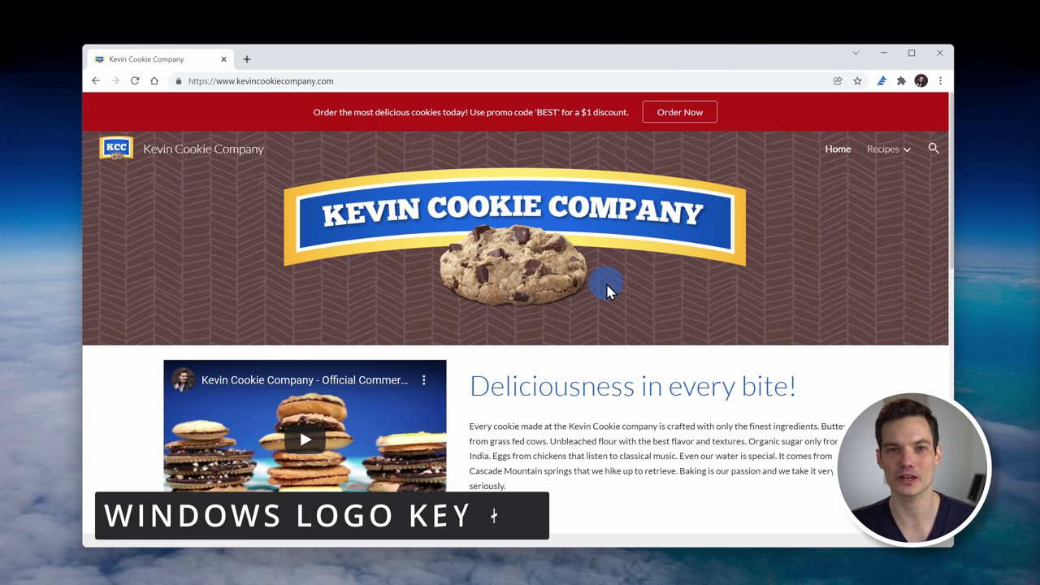
Record a six-second Game Bar clip of the Kevin Cookie Company window and play it back.
key(super+g)
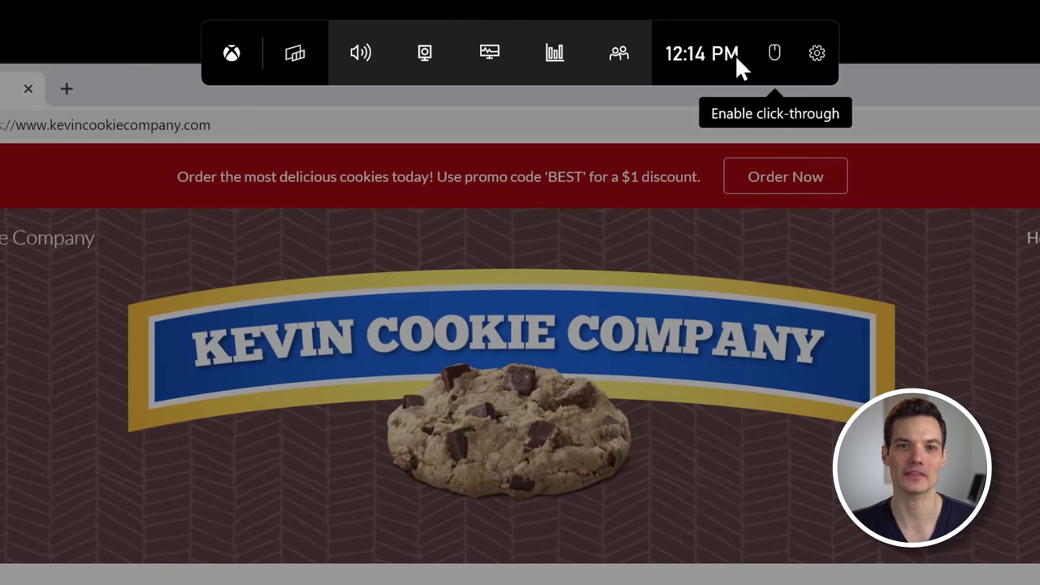
click(424, 54)
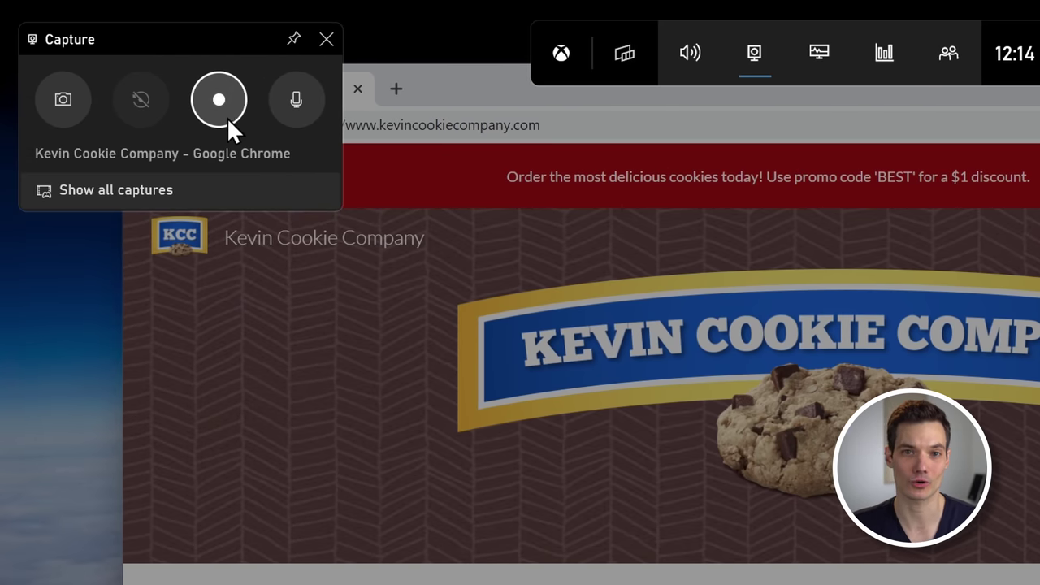
click(226, 106)
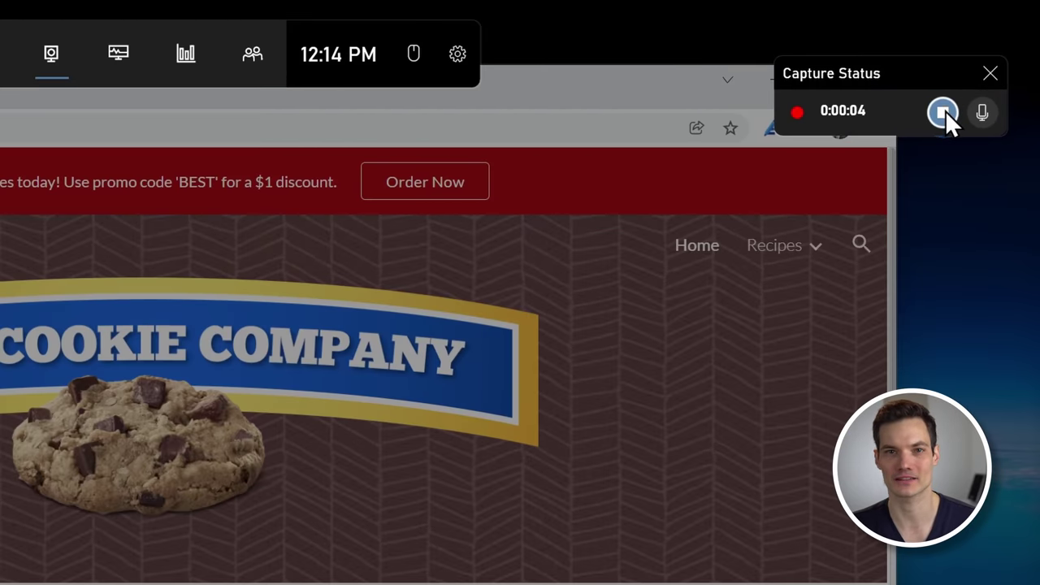
click(943, 112)
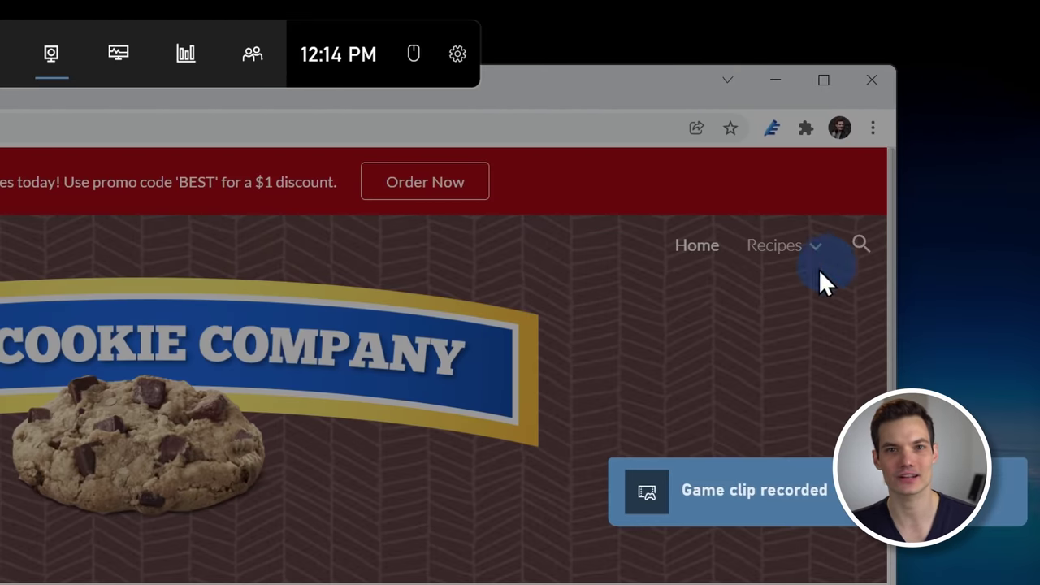
click(726, 497)
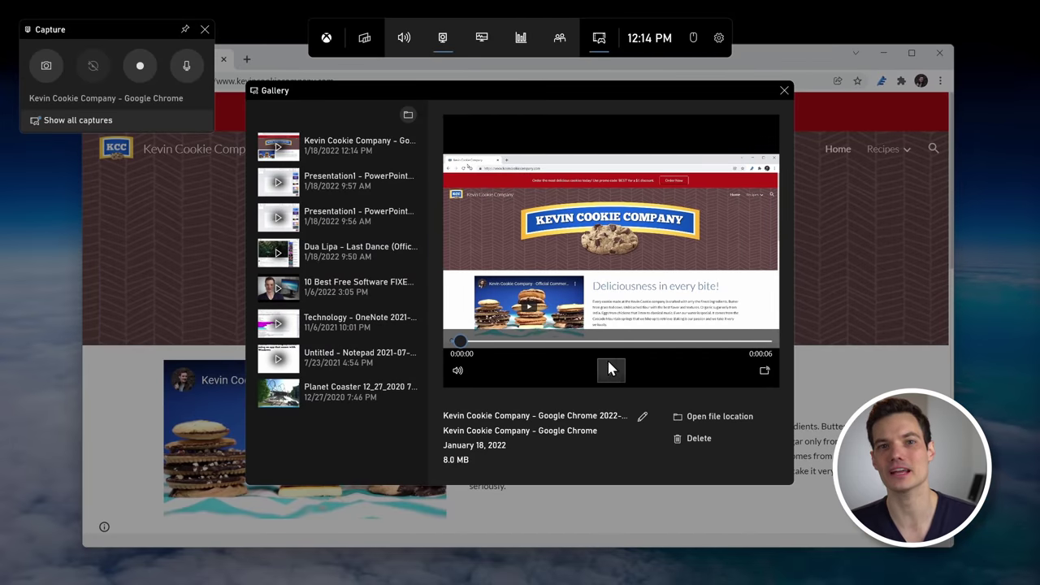
click(611, 370)
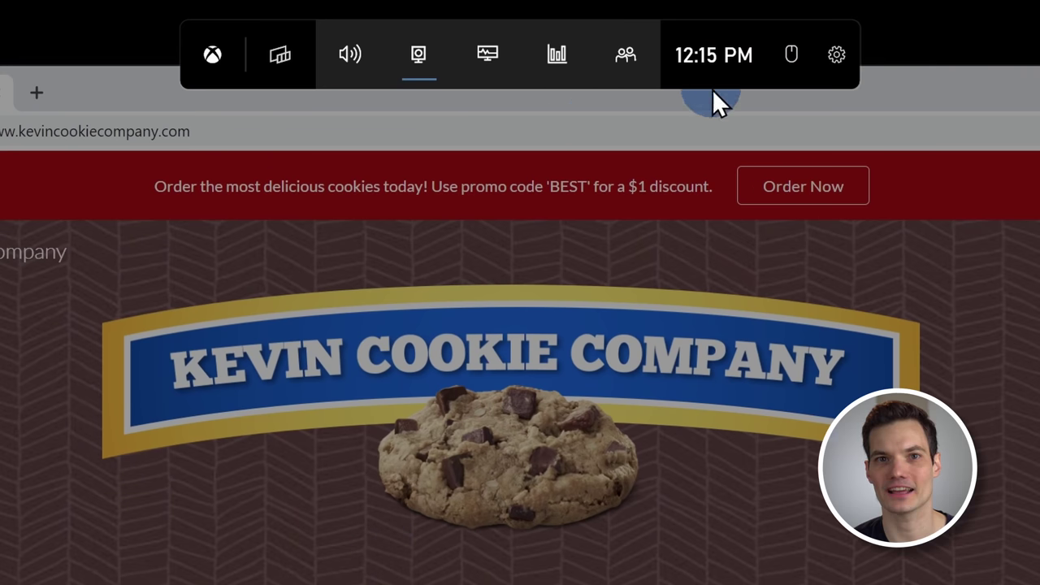
Review the Game Bar Shortcuts and Capturing settings pages.
click(837, 53)
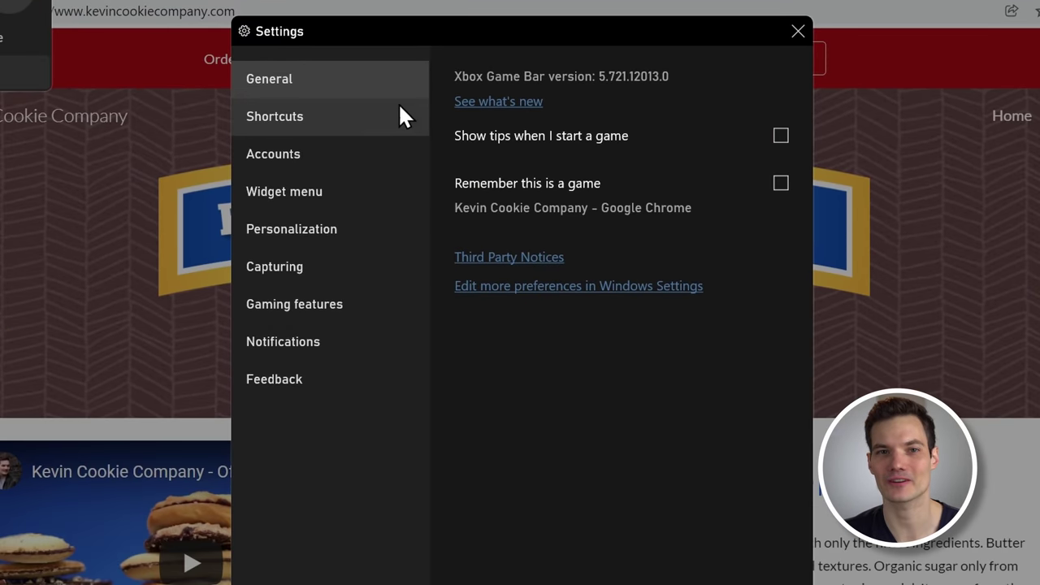
click(379, 116)
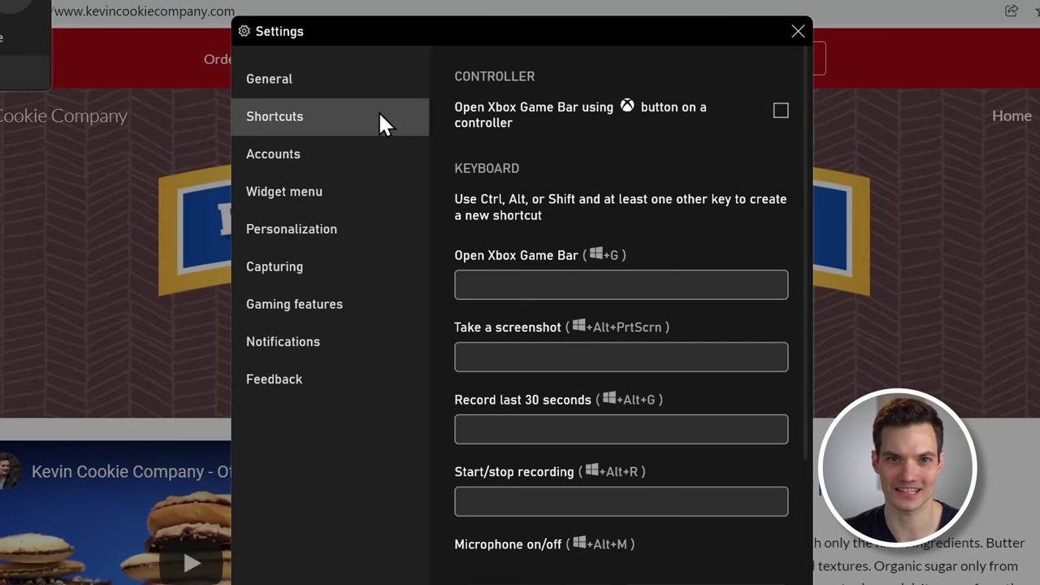
scroll(632, 174, down, 1)
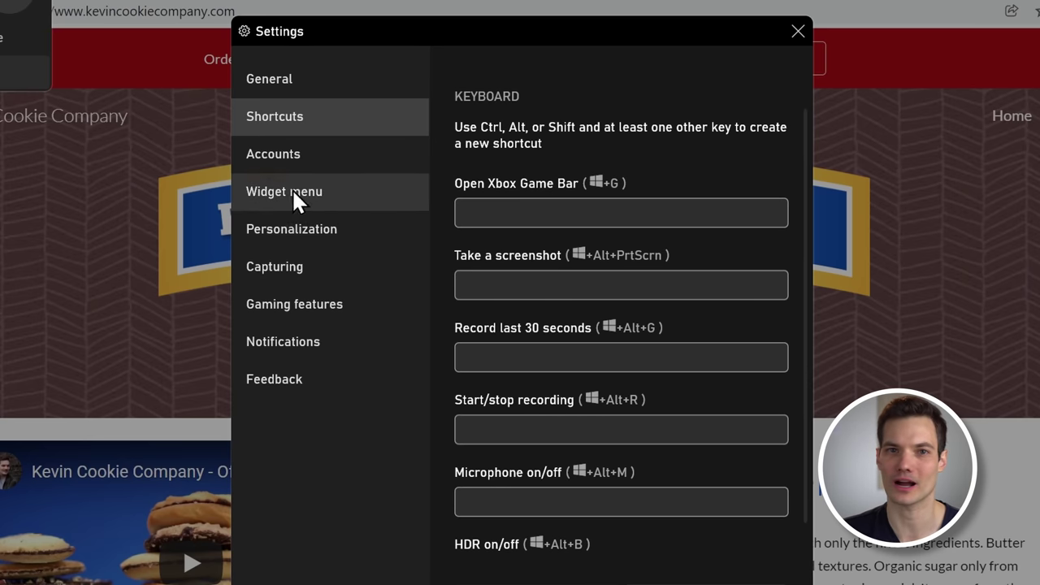
click(291, 262)
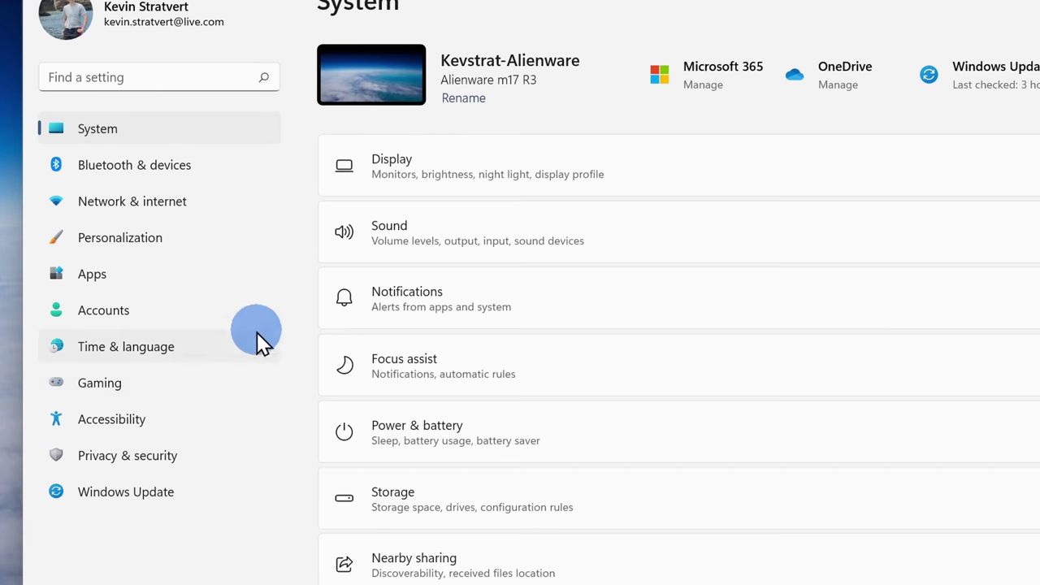
In Gaming > Captures, keep 2-hour max length and 30 fps, and set video quality to High.
click(168, 382)
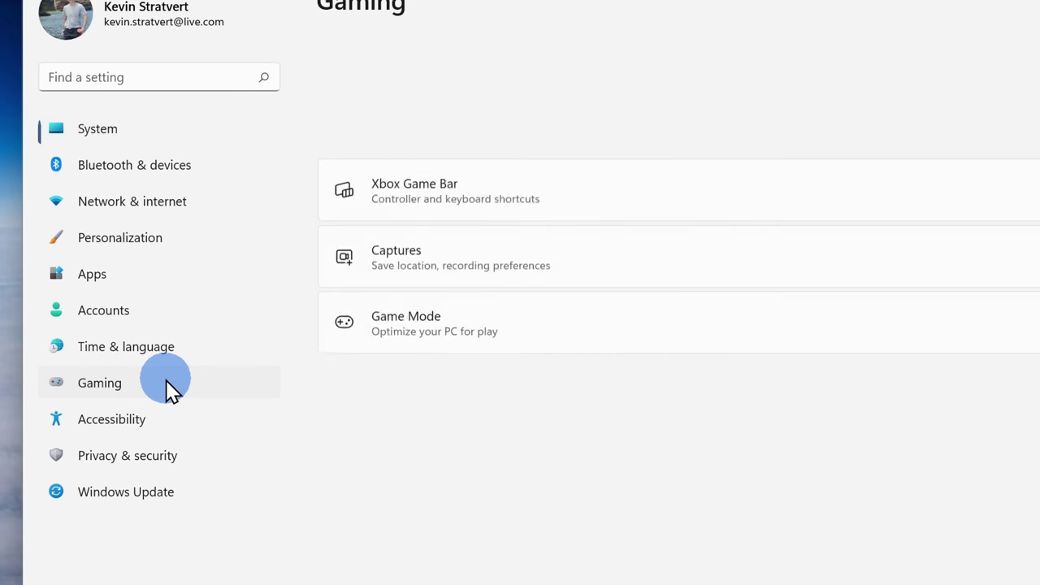
click(363, 219)
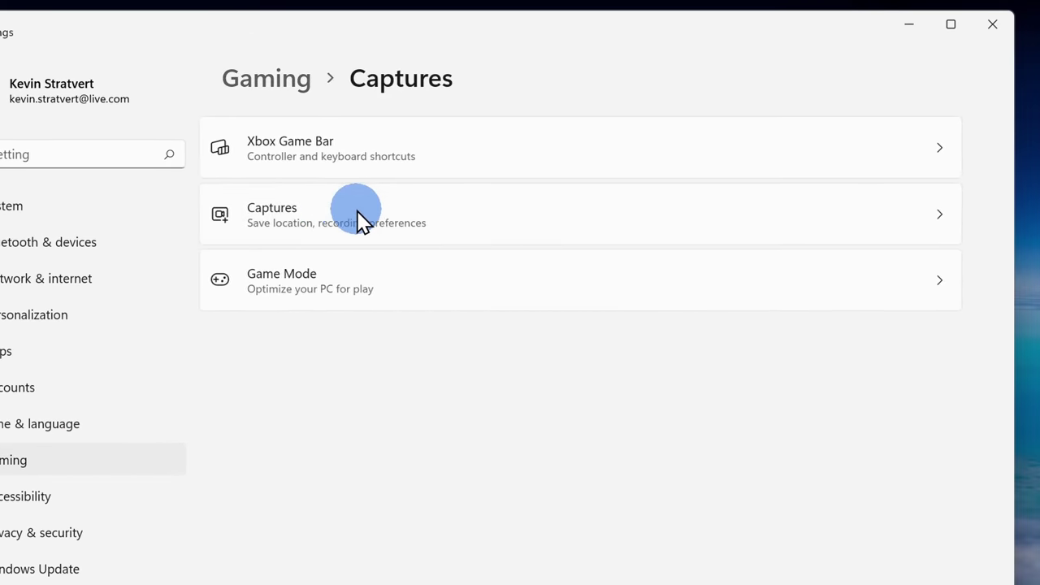
click(917, 362)
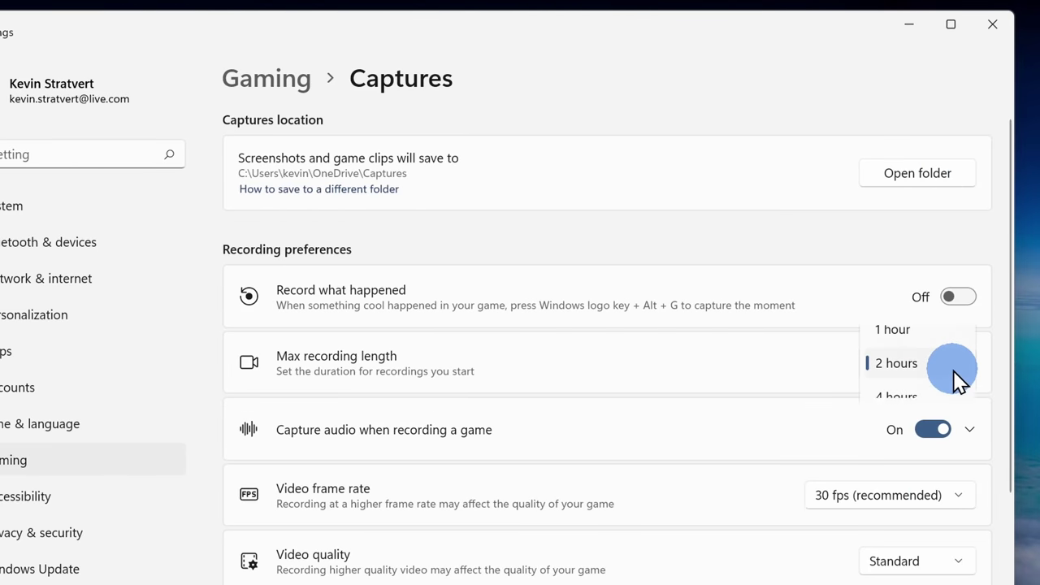
click(960, 378)
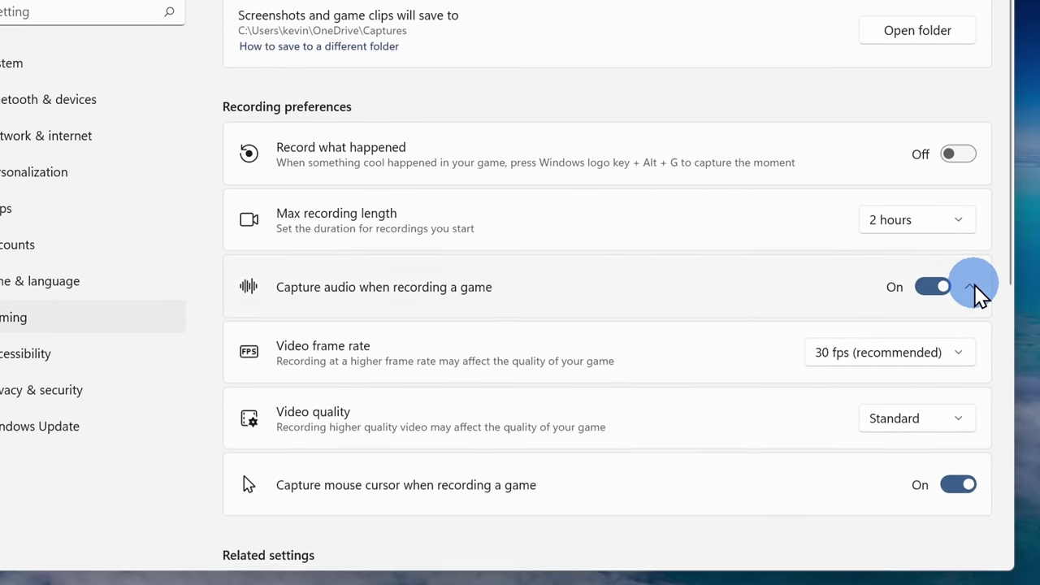
click(970, 431)
click(970, 287)
click(950, 358)
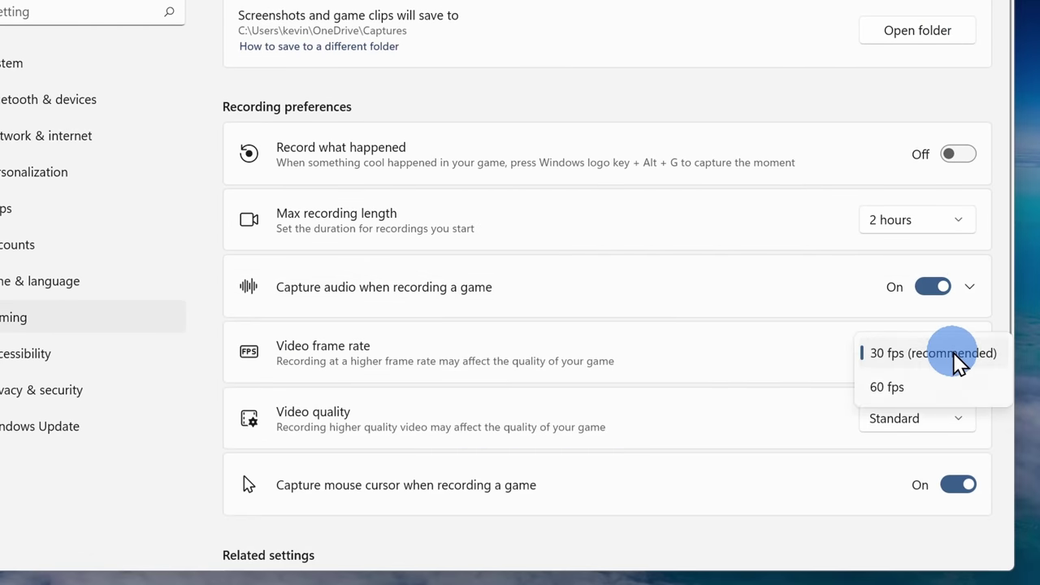
click(952, 354)
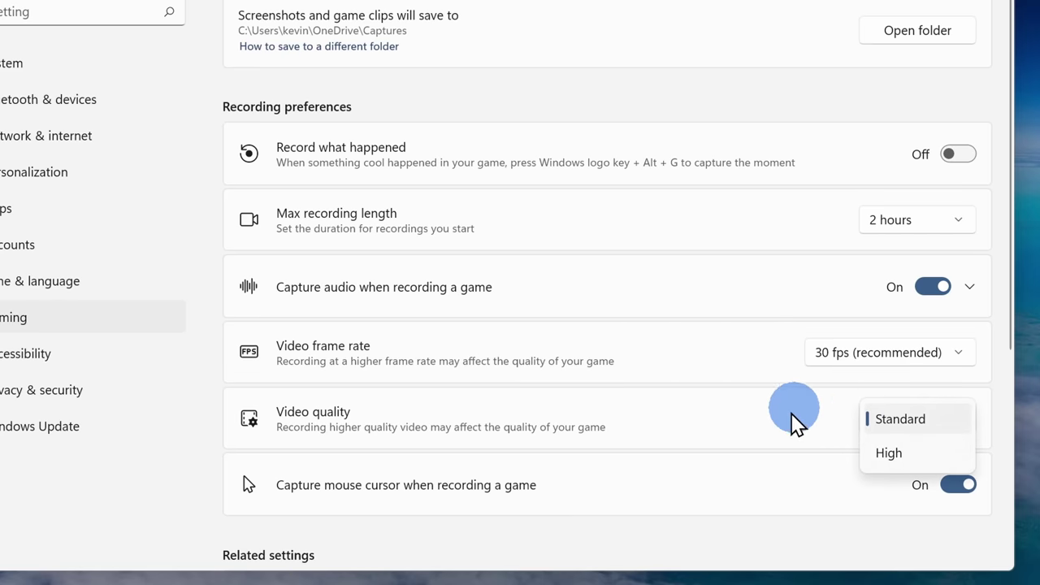
click(894, 430)
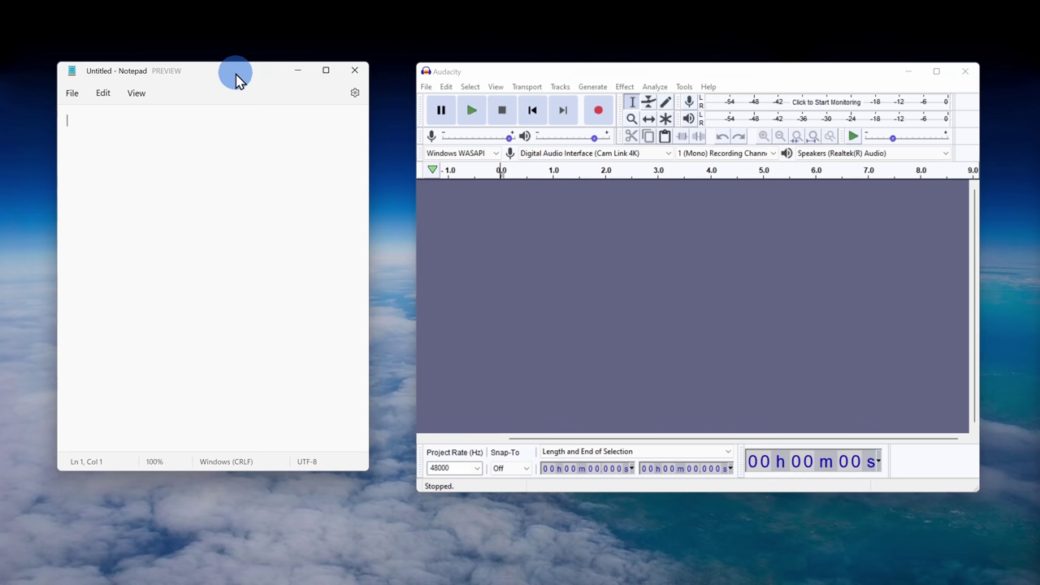
Bring Audacity to the front and browse its menu bar.
click(545, 74)
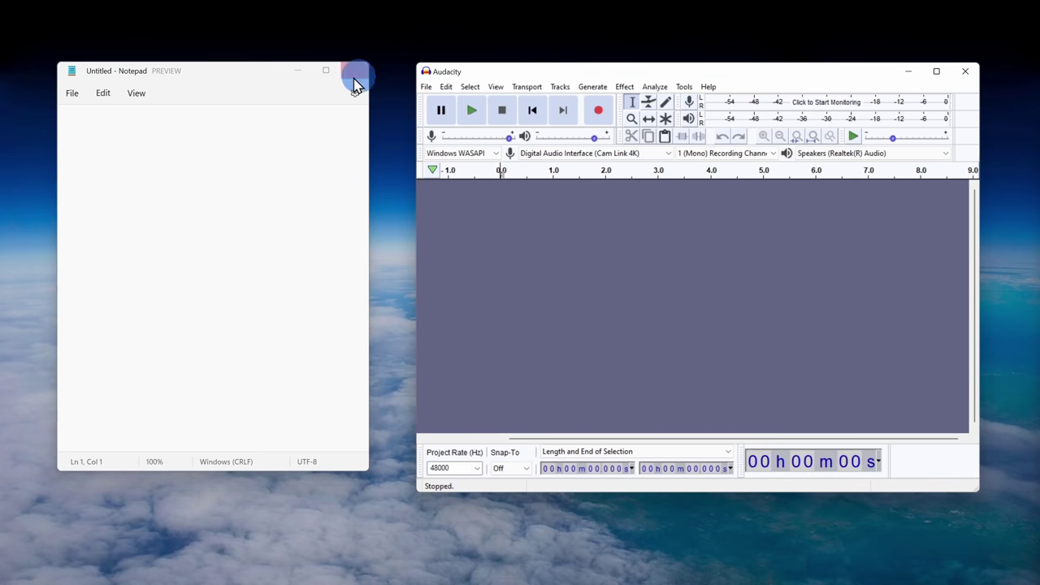
click(428, 88)
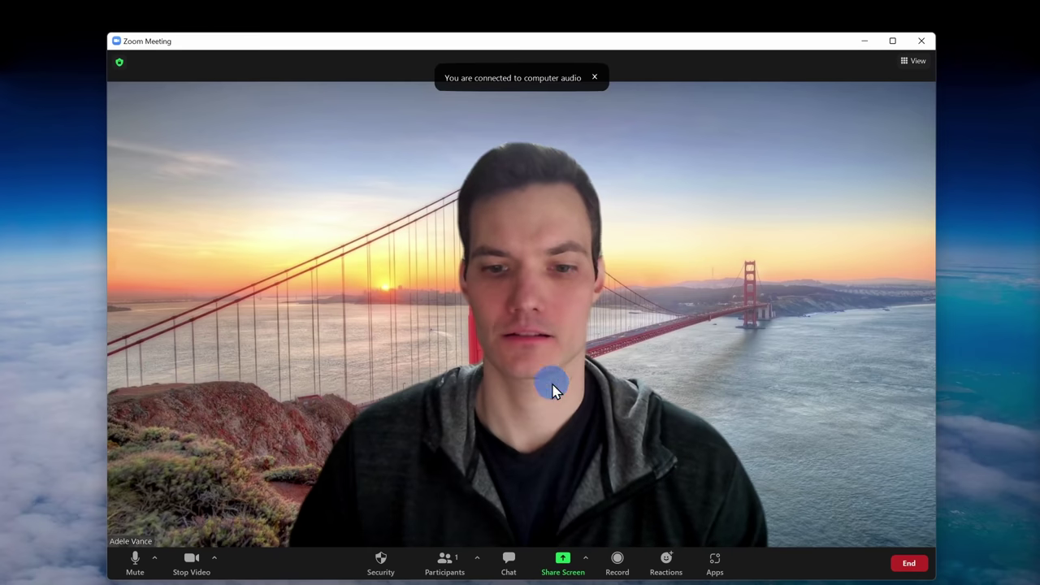
Open the Zoom share window and look through its Advanced and Basic tabs.
click(561, 567)
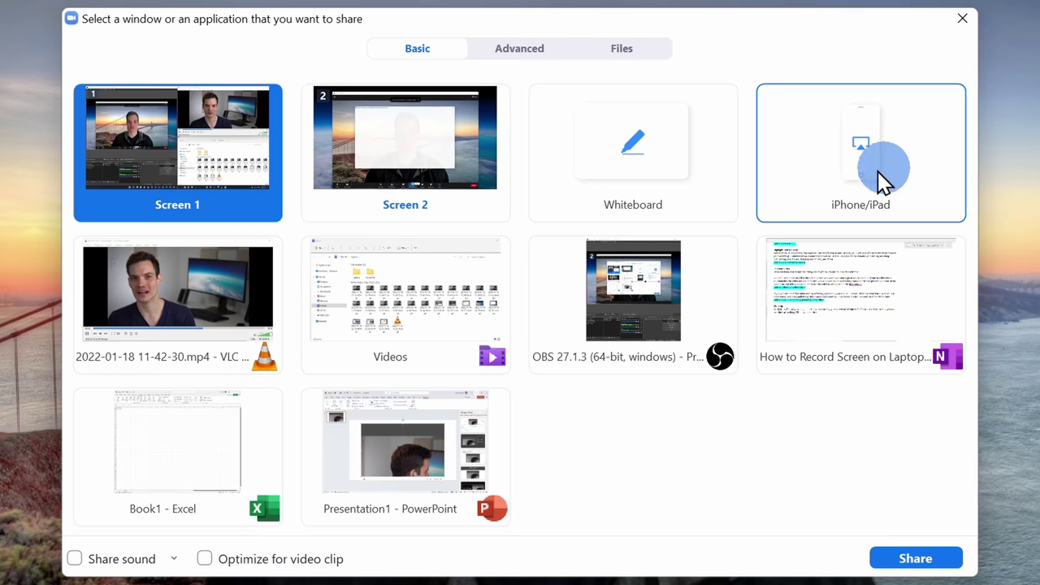
click(520, 54)
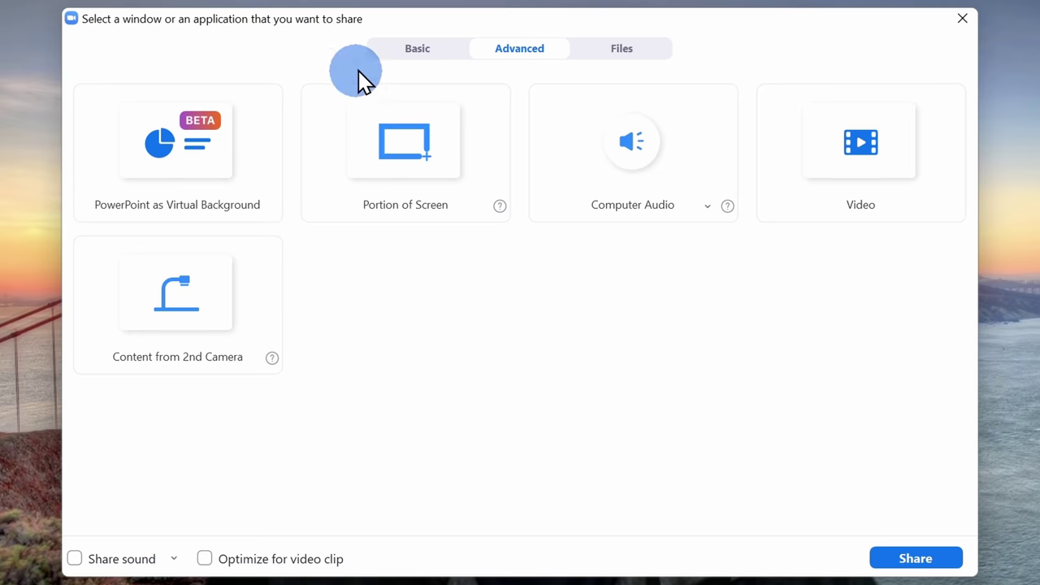
click(418, 51)
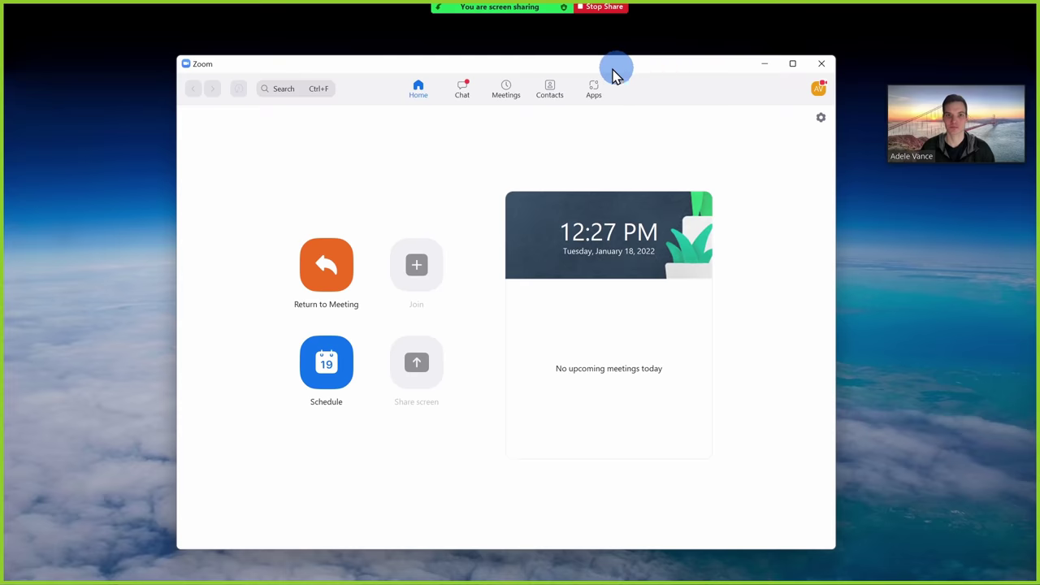
Start recording the meeting from the More menu while Screen 1 is shared.
mouse_move(574, 10)
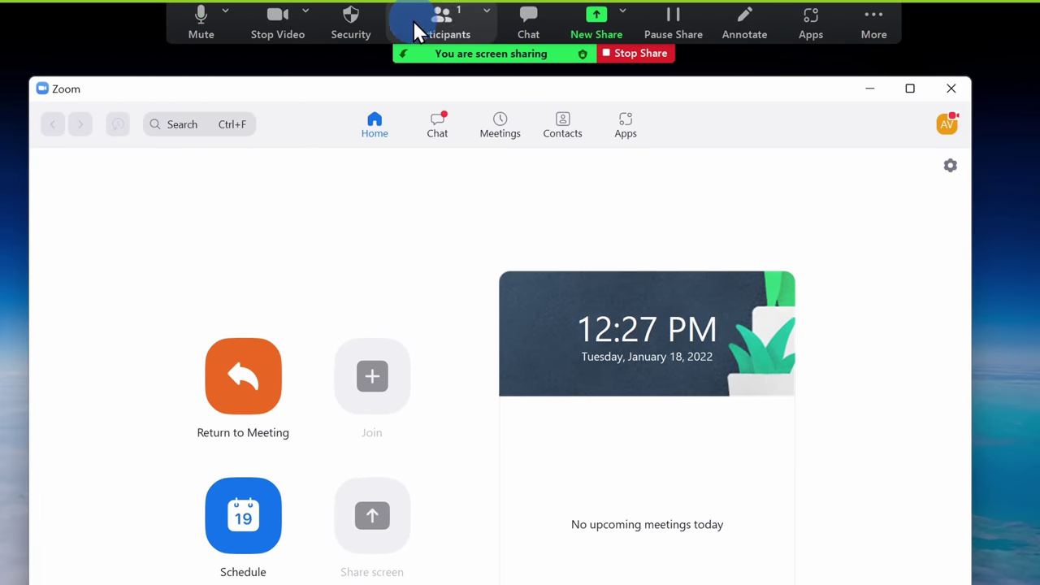
click(871, 26)
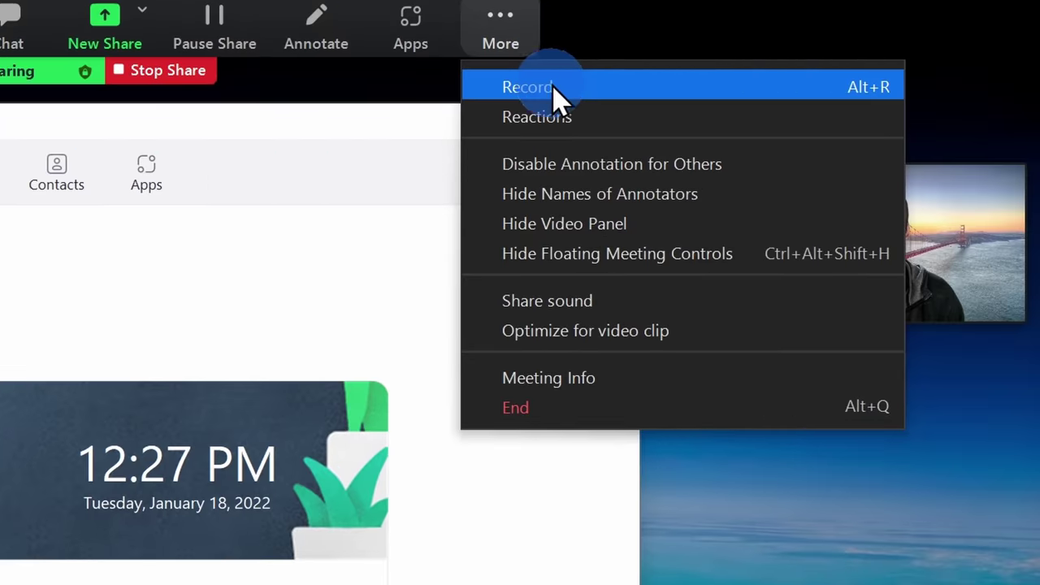
click(704, 91)
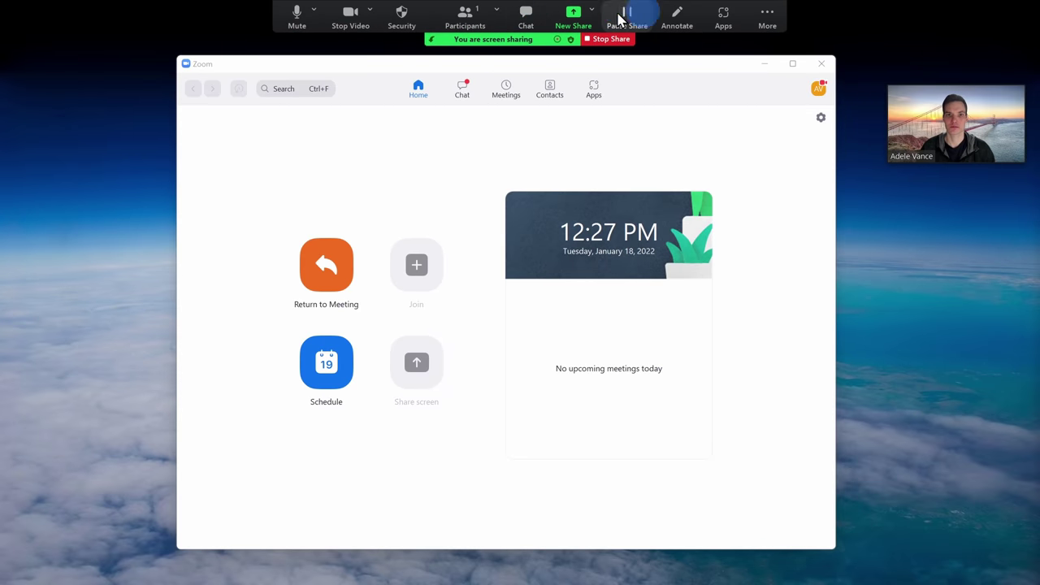
Draw freehand lines and loops across the top area and the clock card.
click(674, 25)
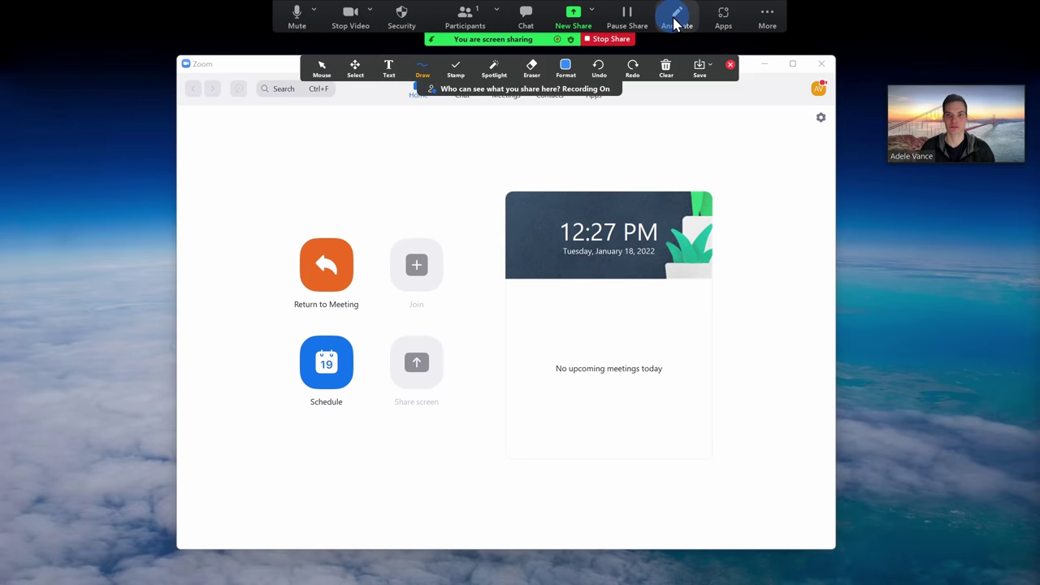
mouse_move(312, 171)
mouse_down()
mouse_move(438, 146)
mouse_move(617, 142)
mouse_up()
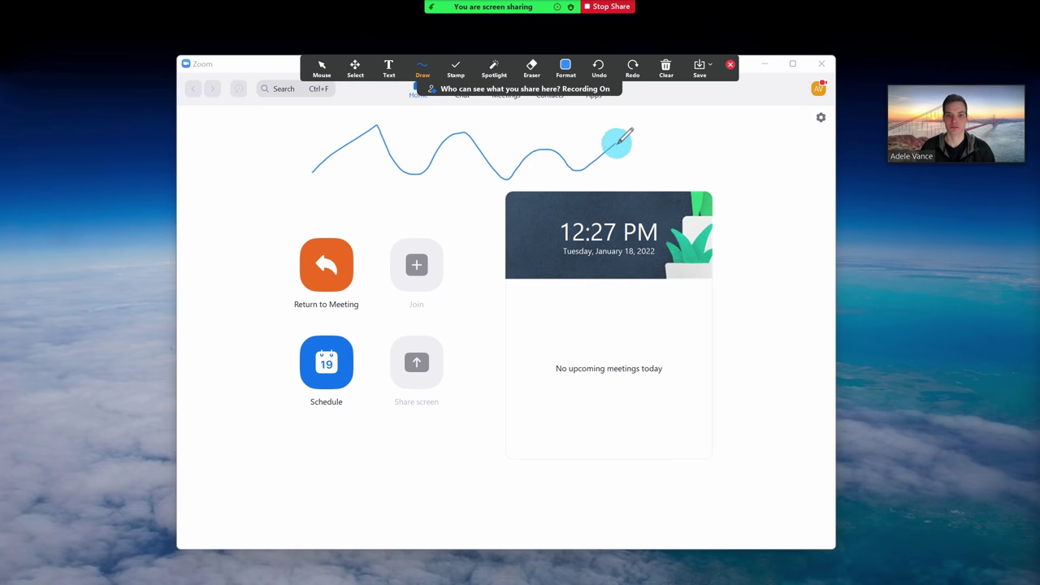
mouse_move(741, 221)
mouse_down()
mouse_move(641, 364)
mouse_move(448, 432)
mouse_move(213, 295)
mouse_move(382, 290)
mouse_move(757, 358)
mouse_up()
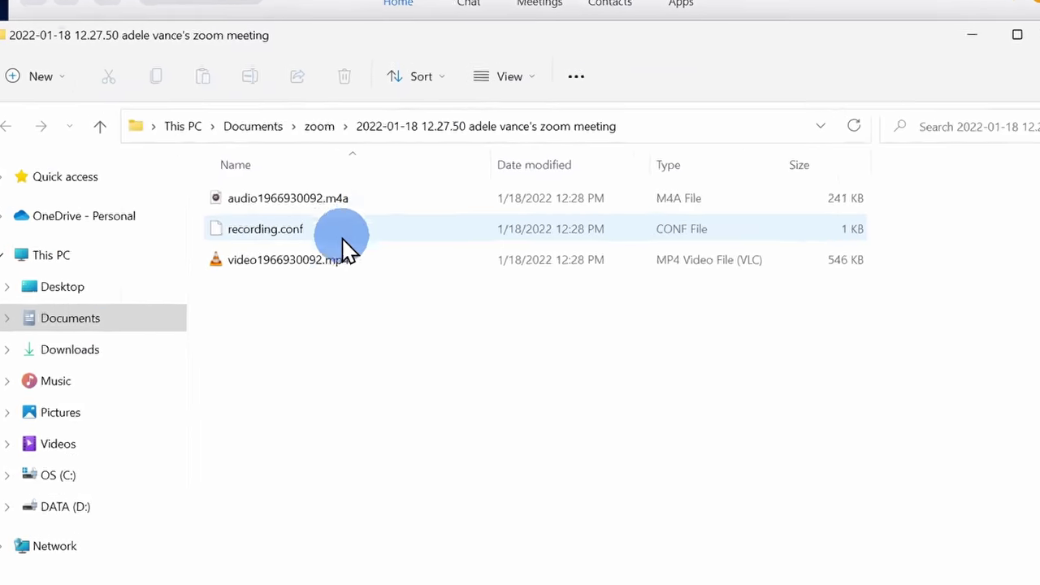
Select video1966930092.mp4 in the 2022-01-18 Zoom recording folder.
click(372, 257)
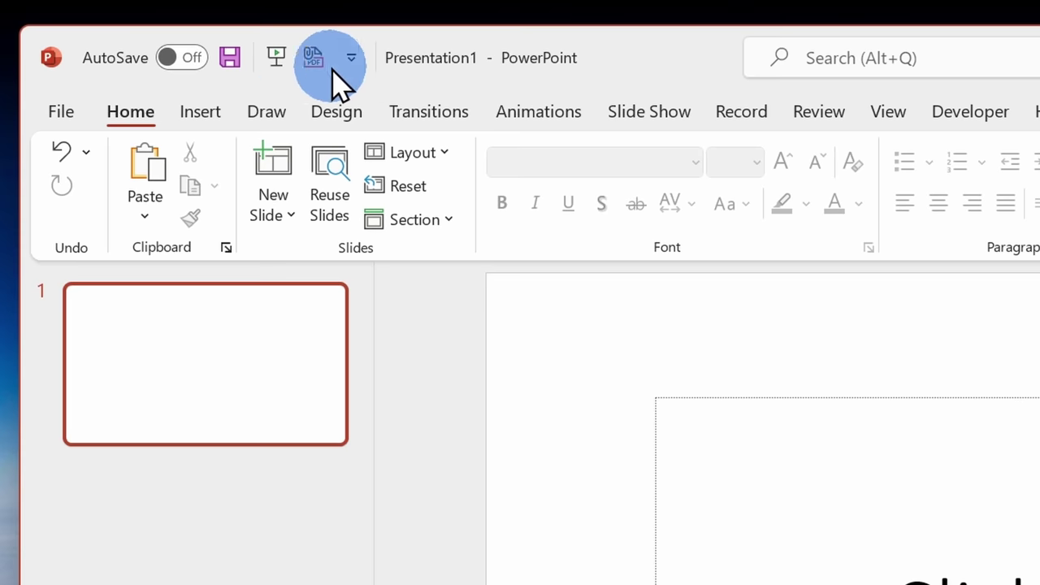
Search for 'screen recording', then start a new screen recording from the Record tab.
click(146, 88)
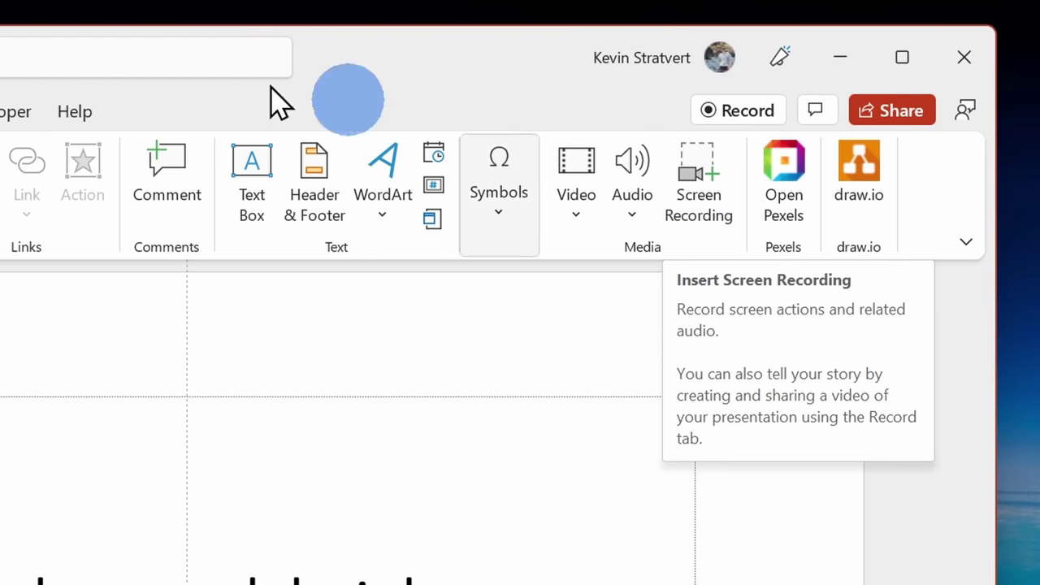
click(446, 58)
text(screen recording)
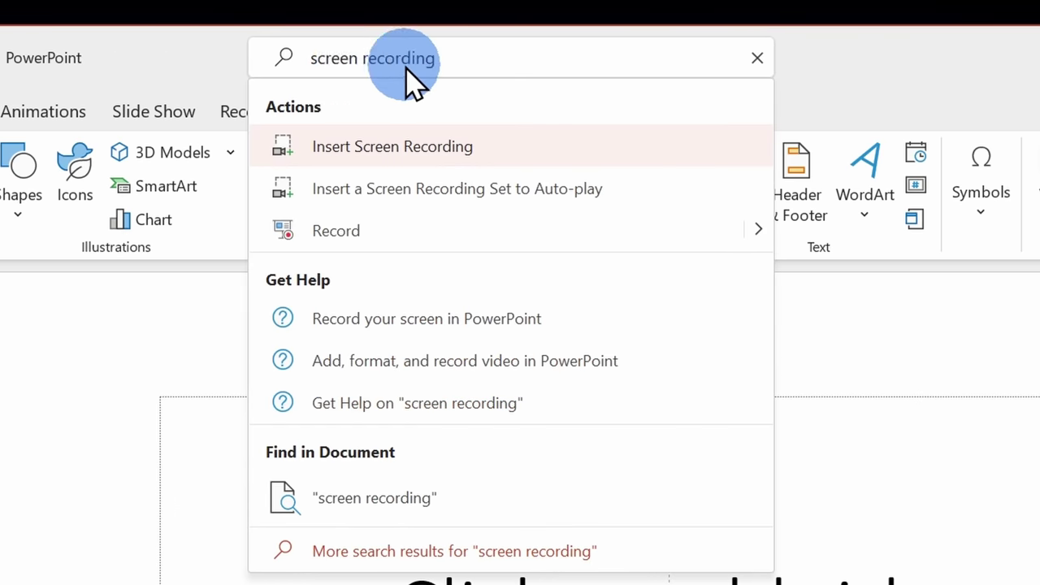
click(650, 117)
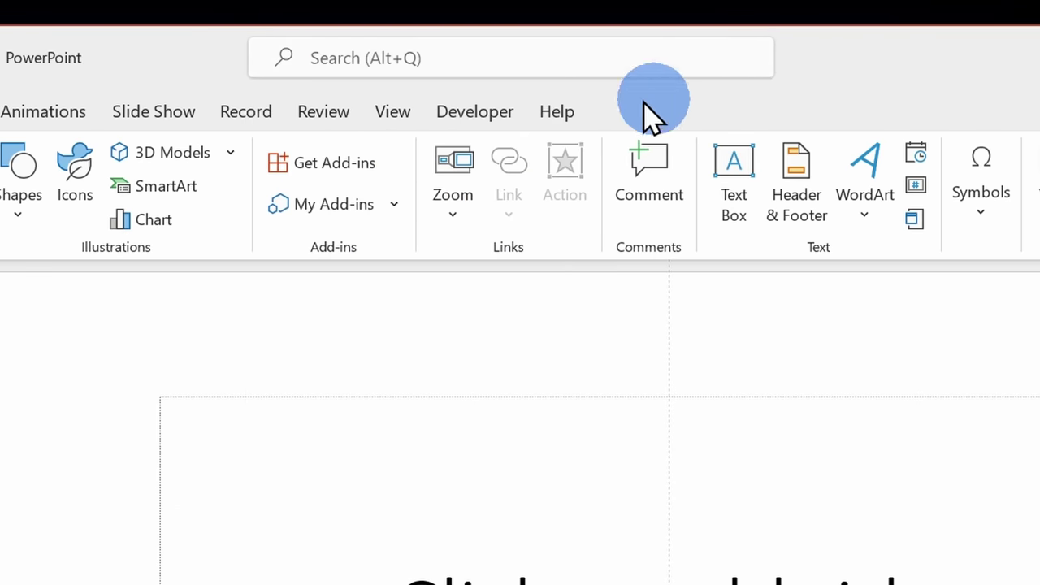
click(236, 118)
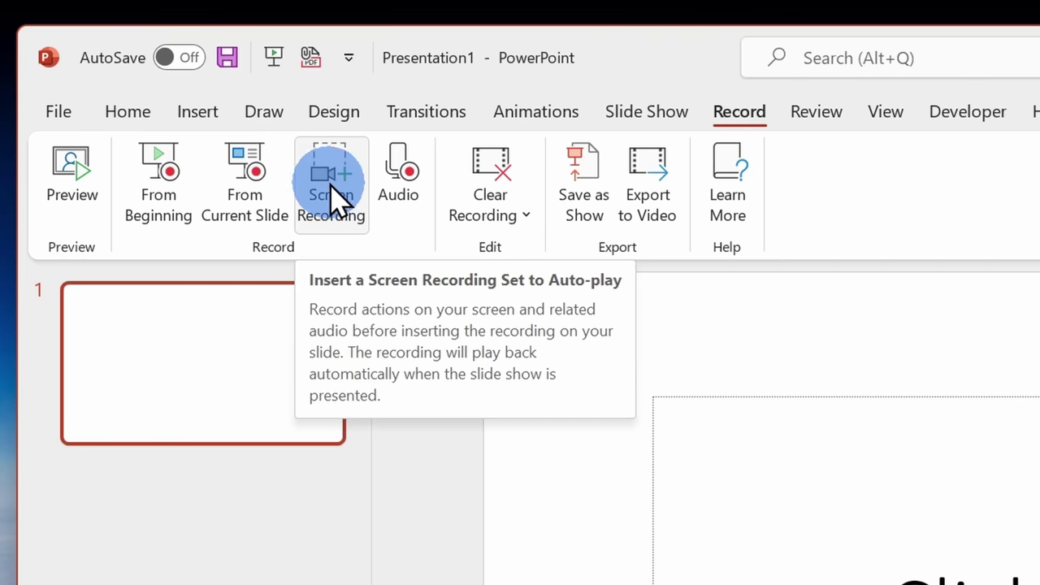
click(332, 190)
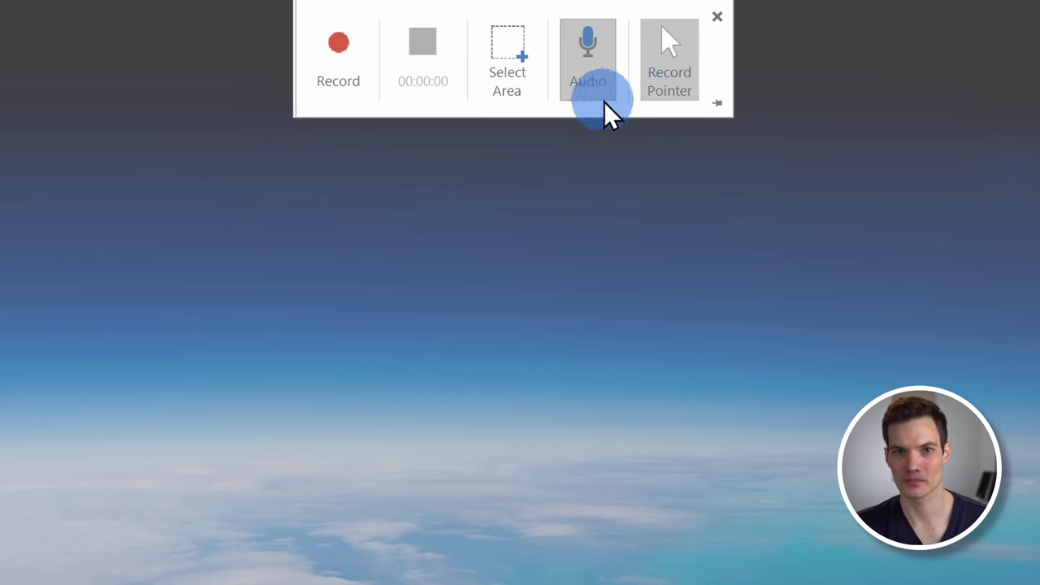
Record the sky-and-clouds area across the lower part of the screen with PowerPoint's Select Area.
click(521, 71)
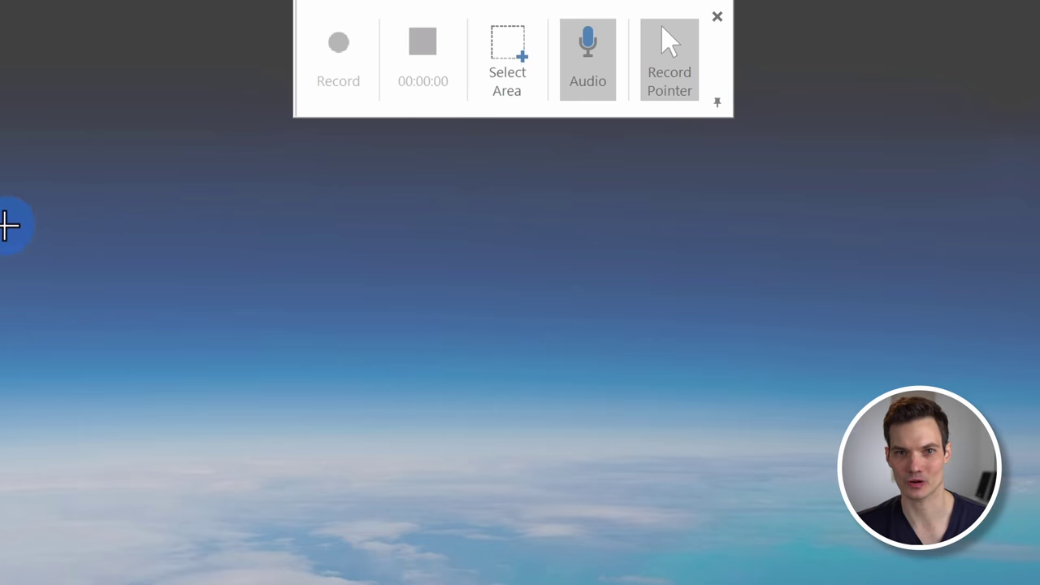
drag(1, 218, 1039, 584)
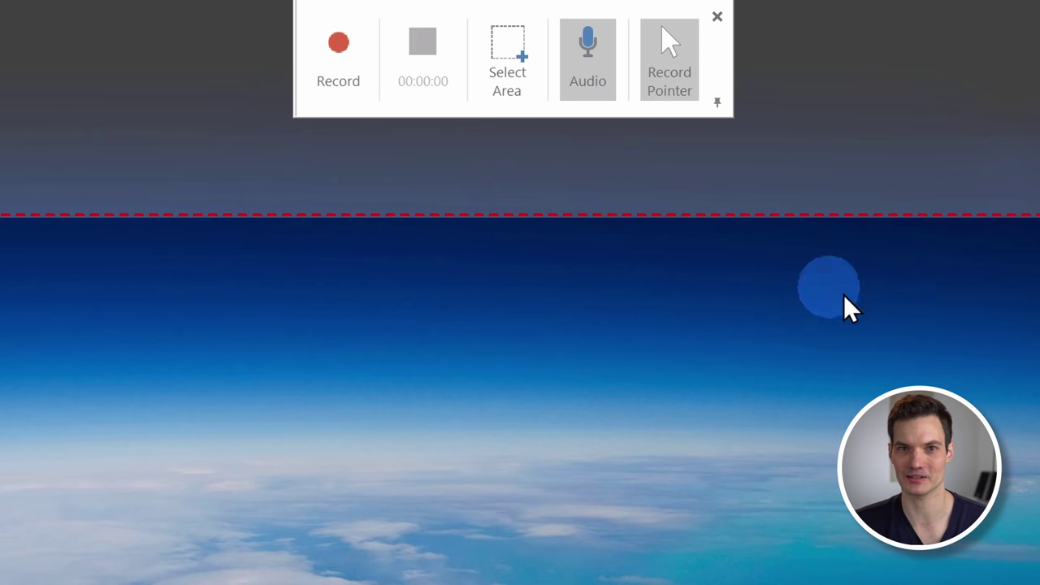
click(334, 65)
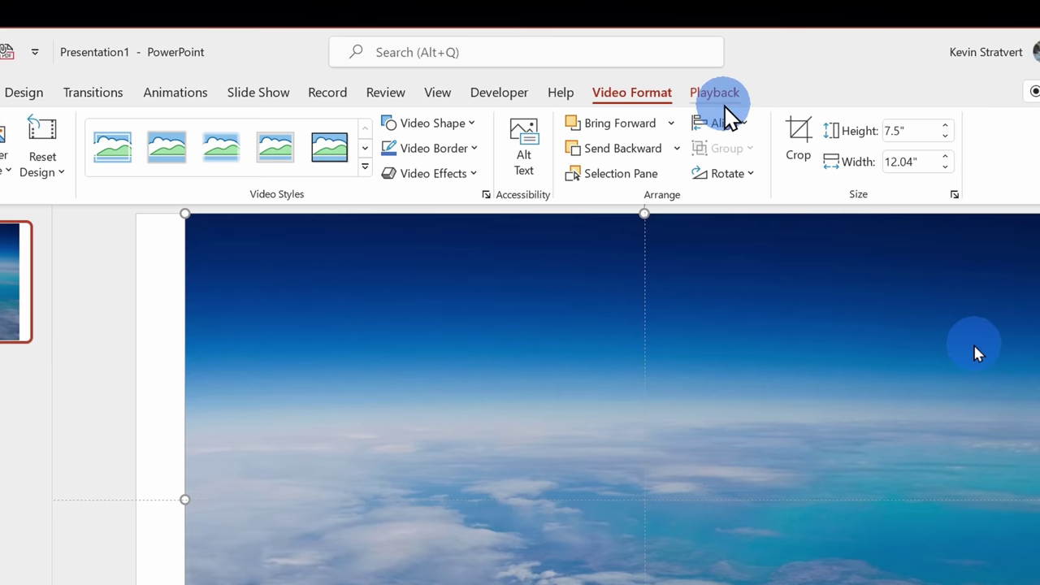
Trim the recording's start to 00:00.131, then save the video as Media1.mp4 in Documents.
click(642, 87)
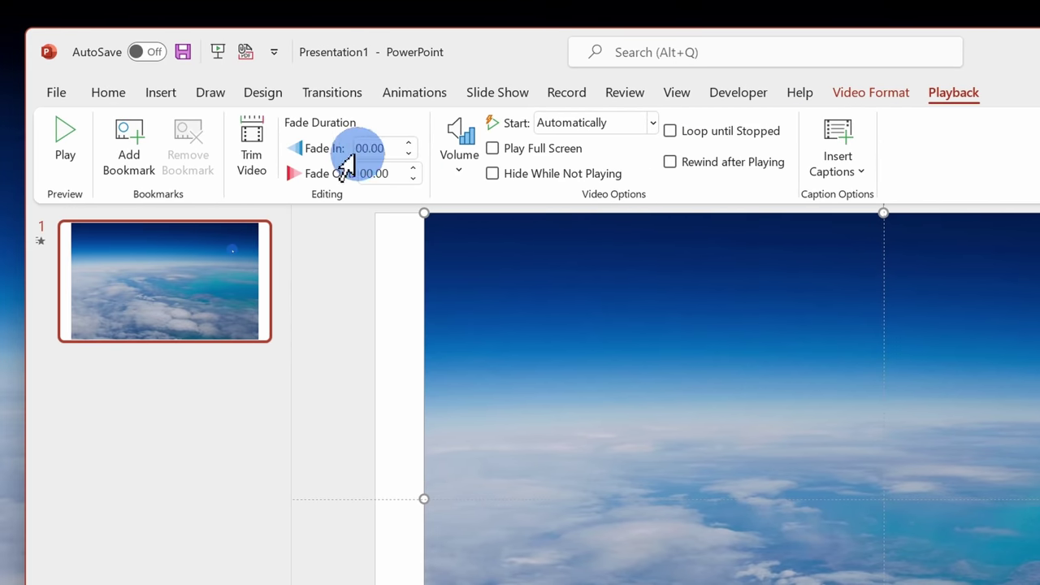
click(257, 169)
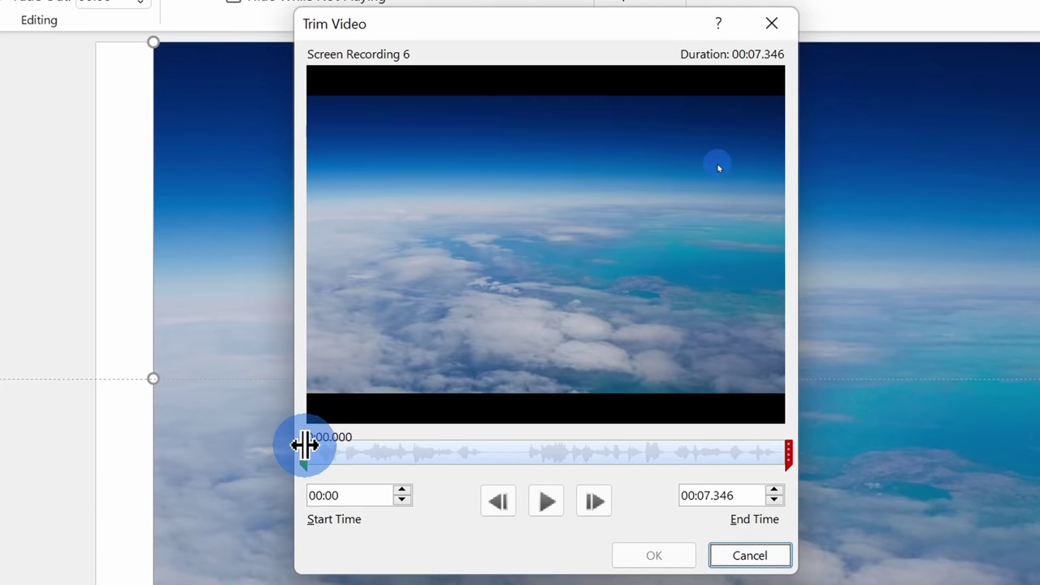
drag(305, 445, 315, 442)
click(654, 554)
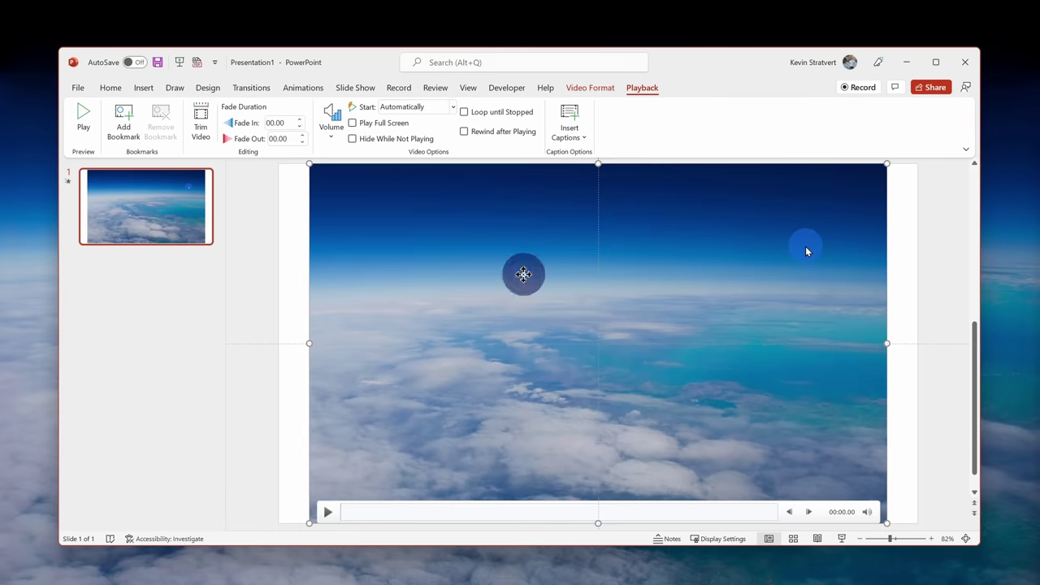
right_click(524, 280)
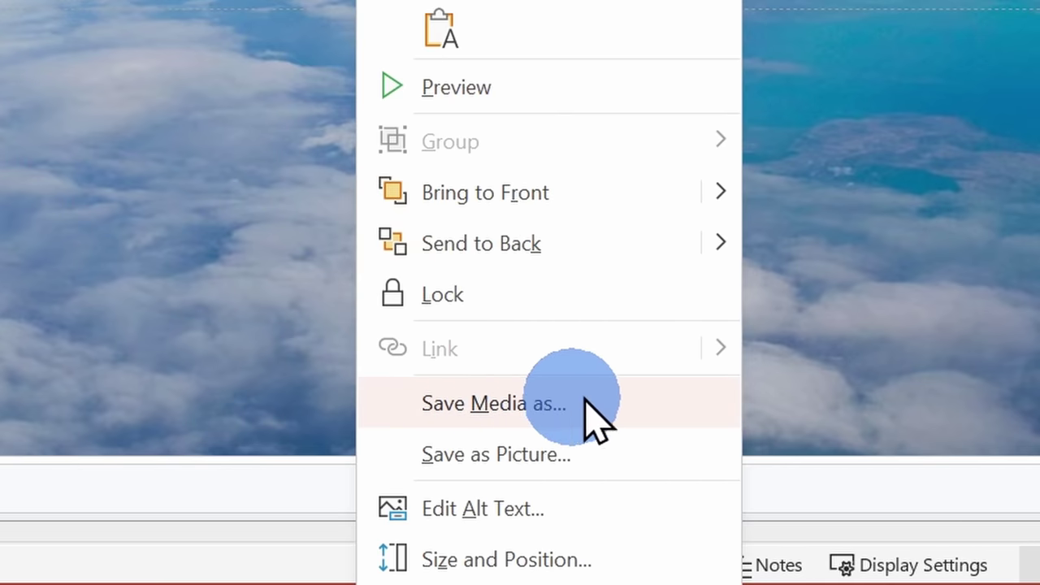
click(582, 402)
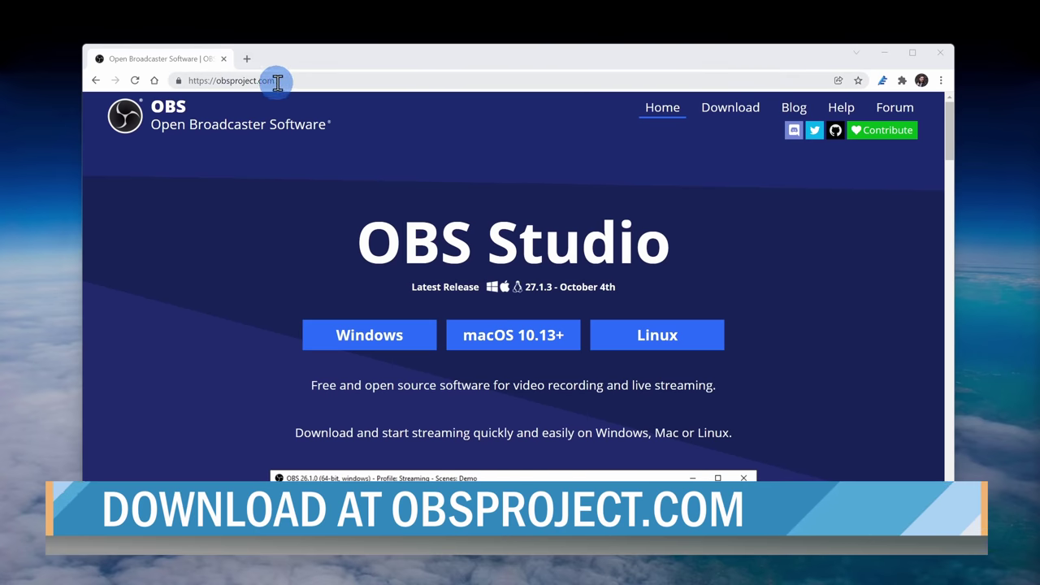
Scroll the obsproject.com page down to the Windows, macOS and Linux download buttons.
scroll(803, 257, down, 1)
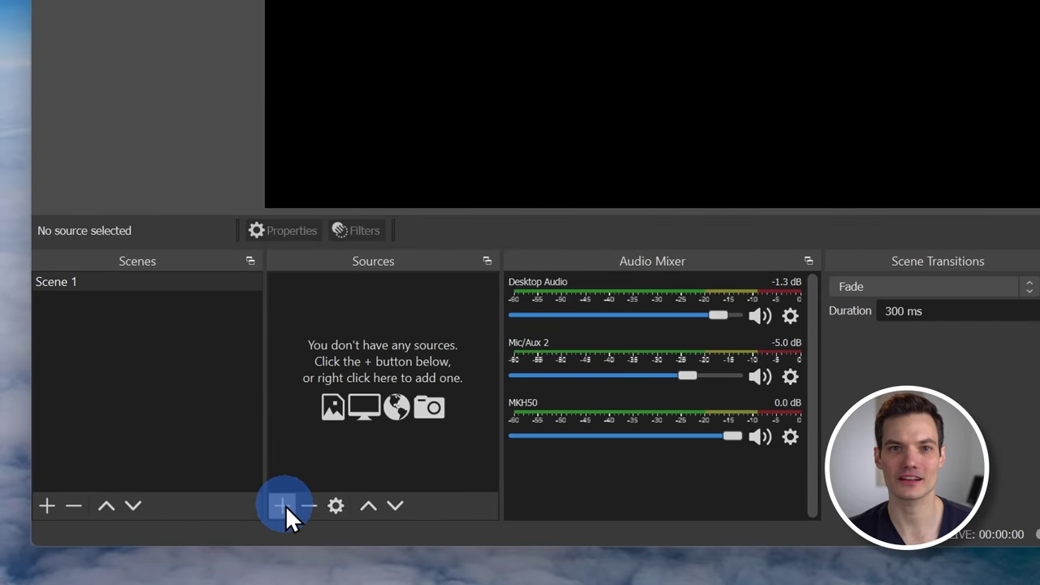
Add a Display Capture source to Scene 1, showing Display 1 at 2560x1440.
click(282, 505)
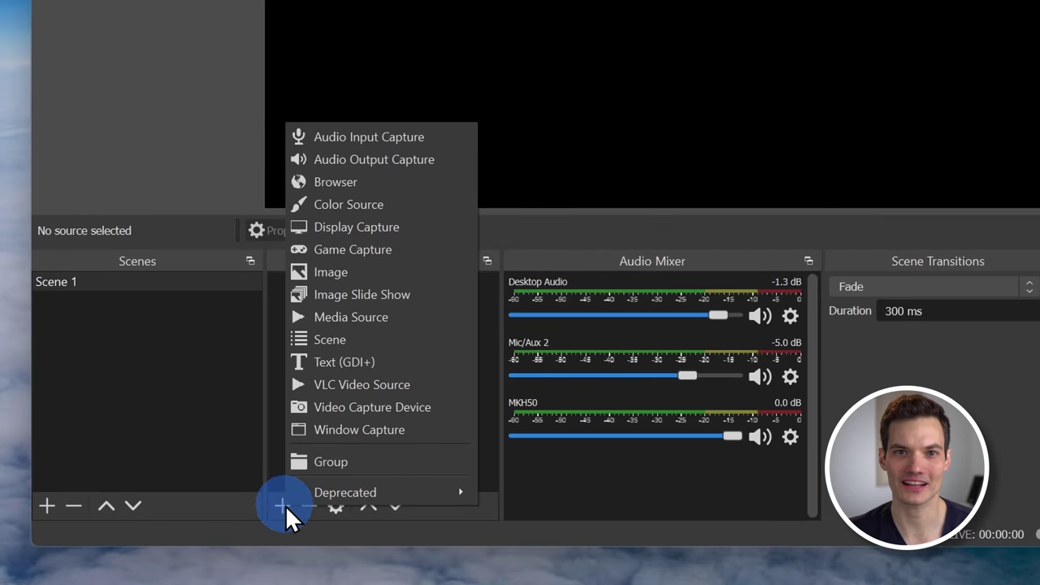
click(397, 228)
click(749, 266)
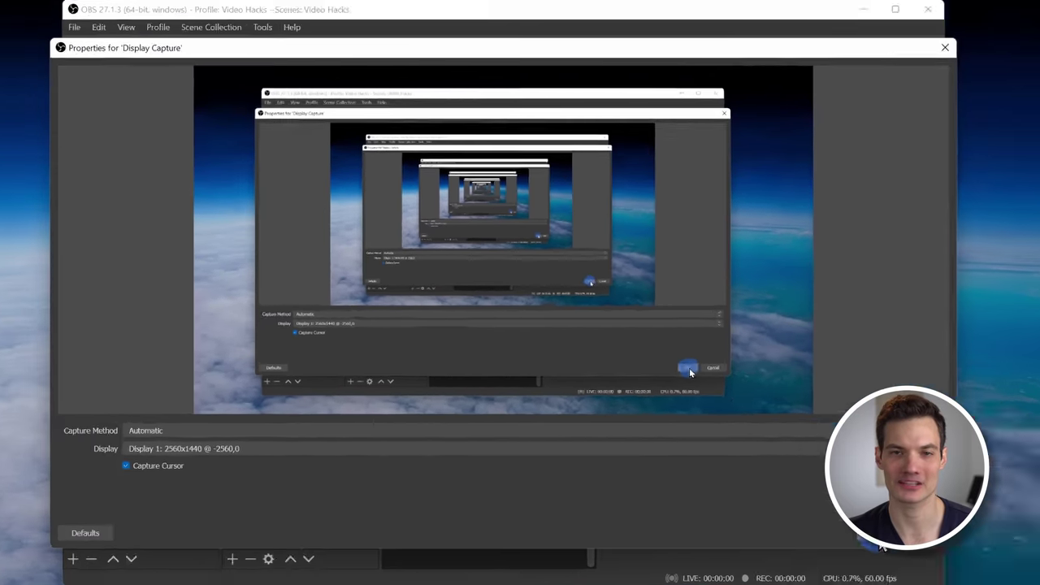
click(782, 390)
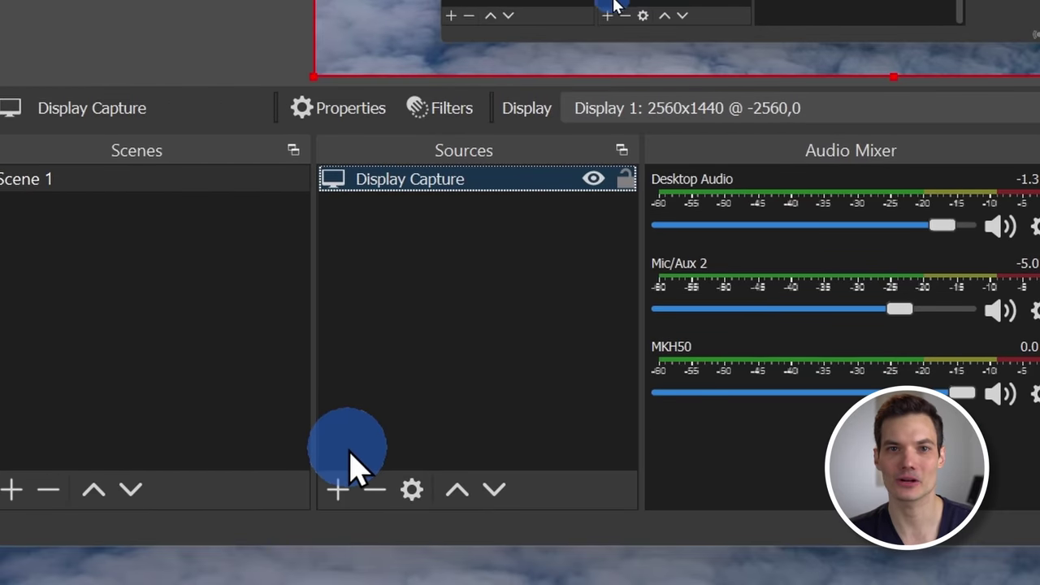
Add a Video Capture Device source using Camera (NVIDIA Broadcast).
click(341, 488)
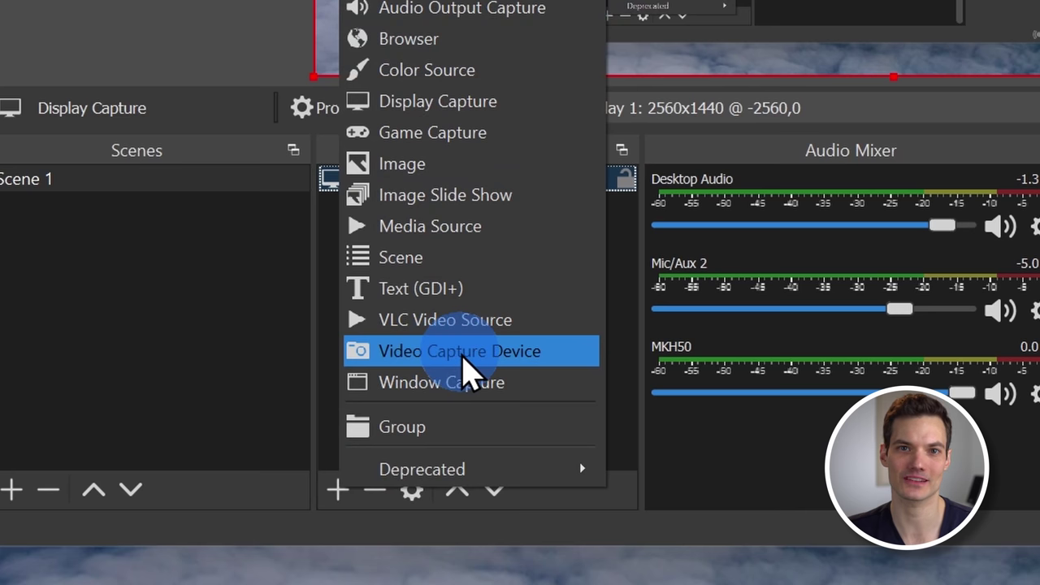
click(524, 357)
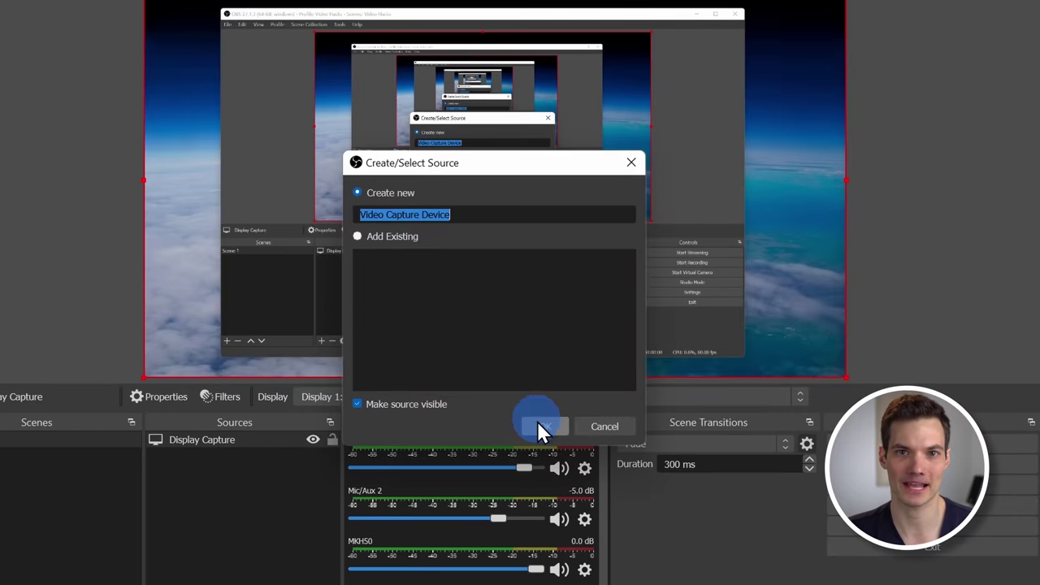
click(540, 426)
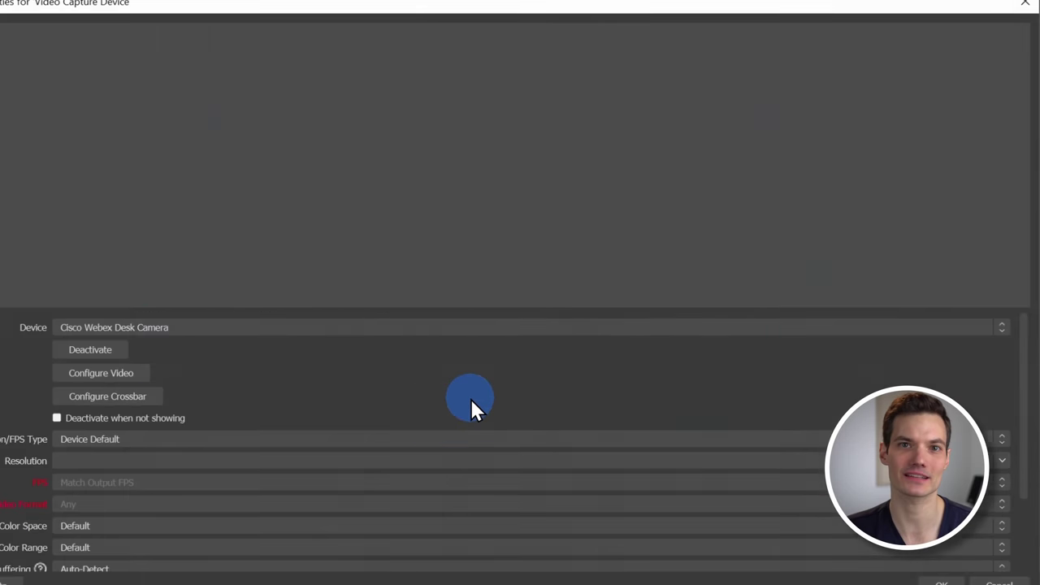
click(134, 327)
click(134, 390)
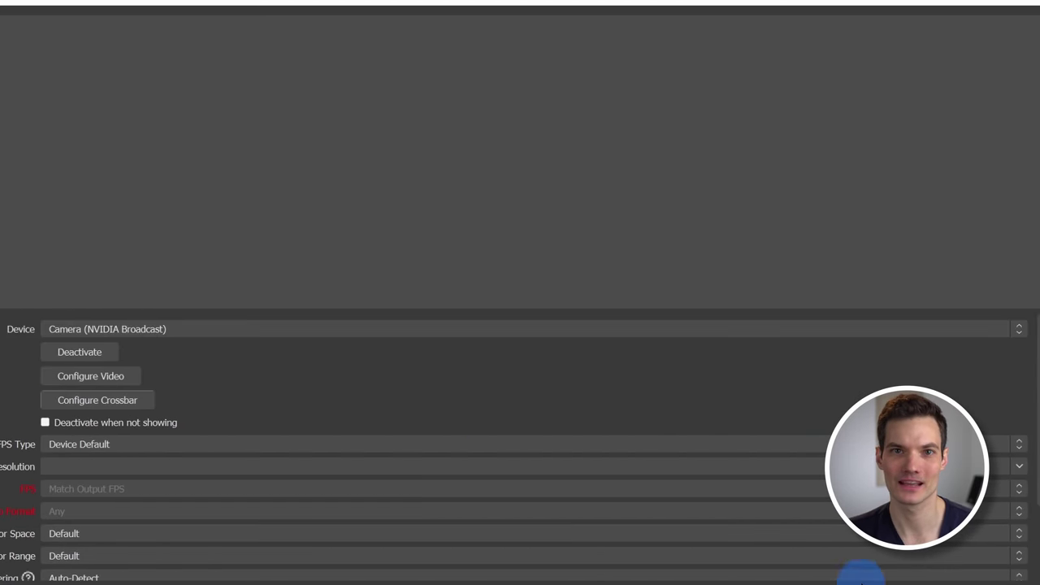
click(954, 578)
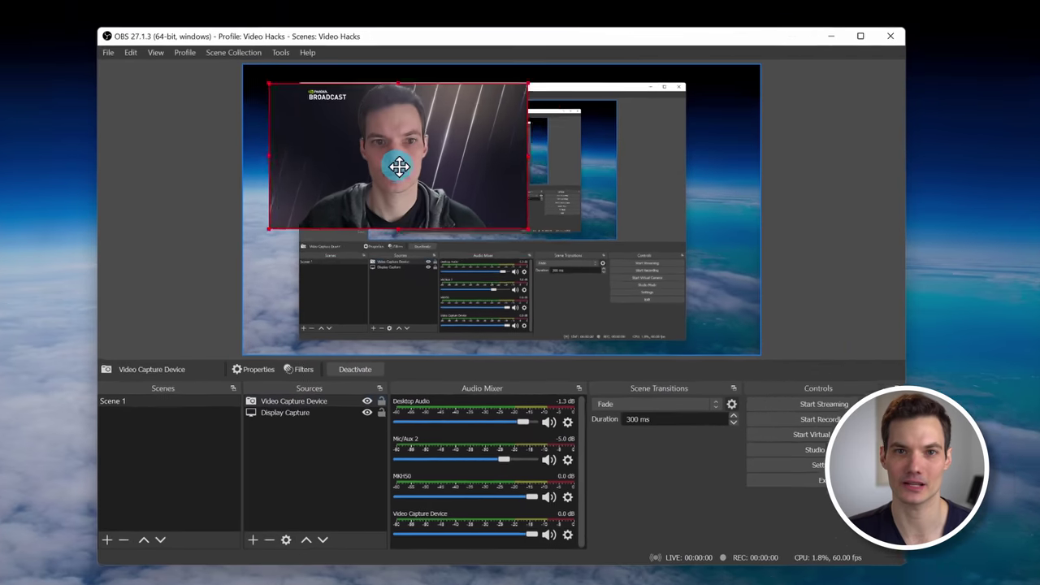
Shrink the webcam image and place it at the preview's lower right.
drag(322, 105, 566, 251)
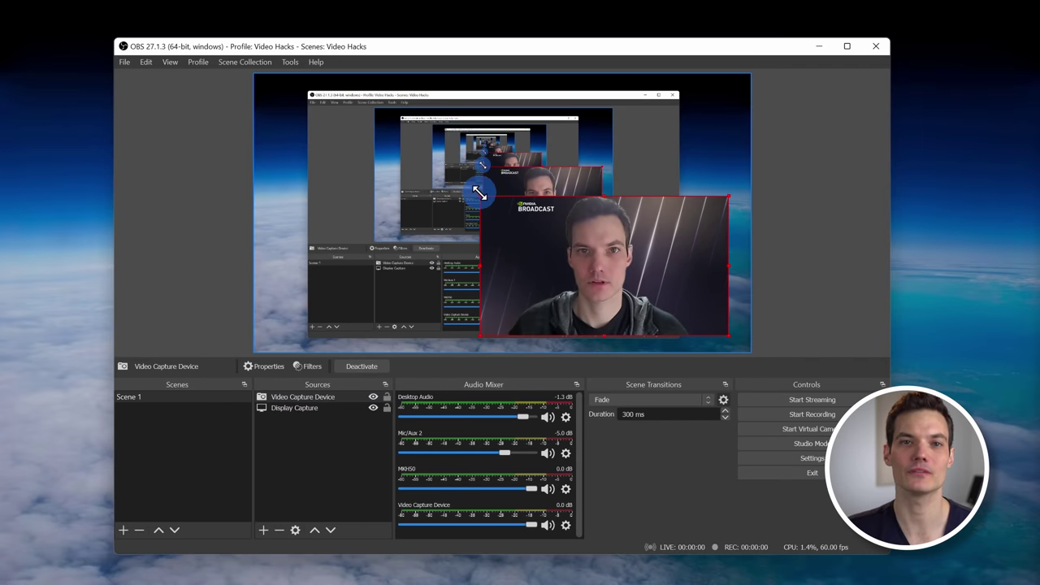
drag(480, 193, 566, 236)
mouse_move(624, 270)
mouse_down()
mouse_move(420, 209)
mouse_move(552, 141)
mouse_move(348, 220)
mouse_move(630, 275)
mouse_up()
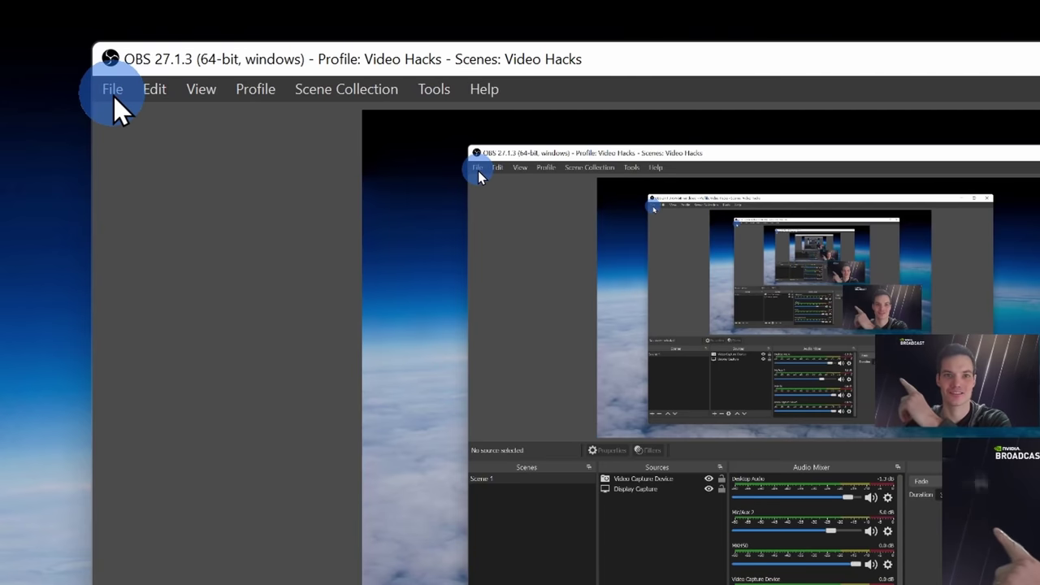
Open OBS Settings on the Hotkeys page and look through the streaming and recording shortcuts.
click(113, 96)
click(171, 174)
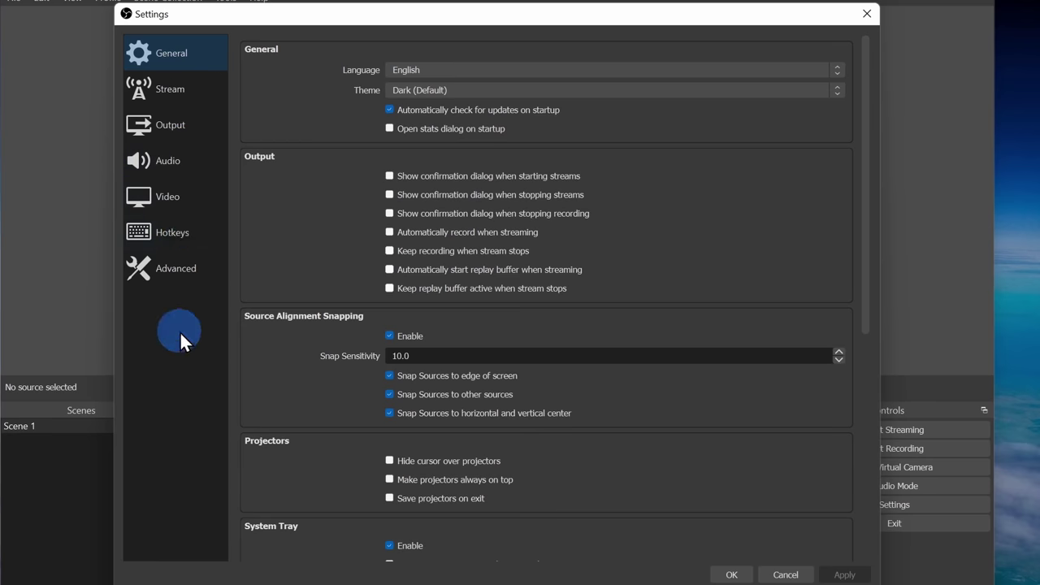
click(170, 226)
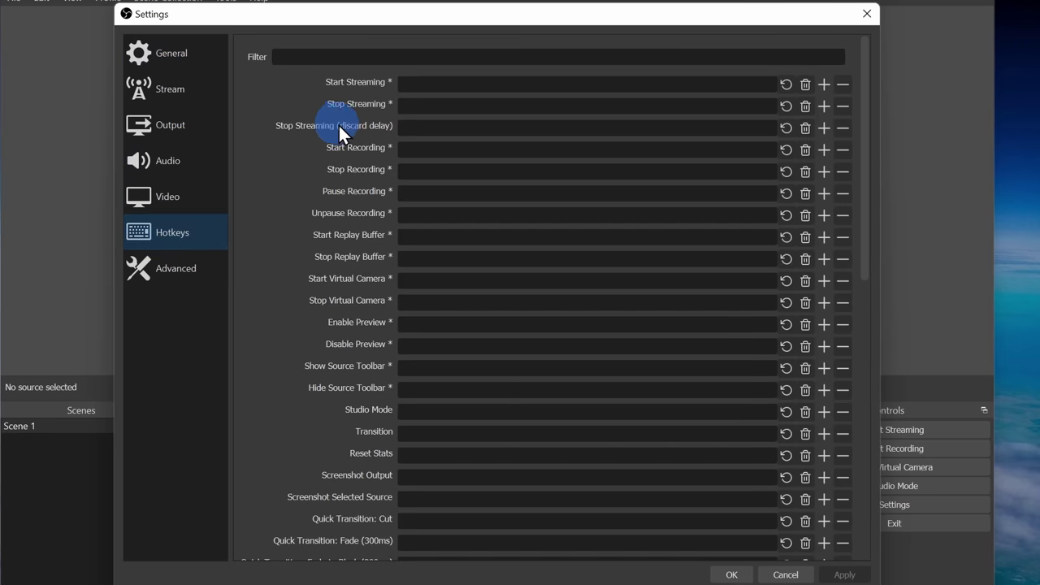
scroll(447, 134, down, 1)
scroll(487, 260, down, 4)
scroll(492, 263, up, 5)
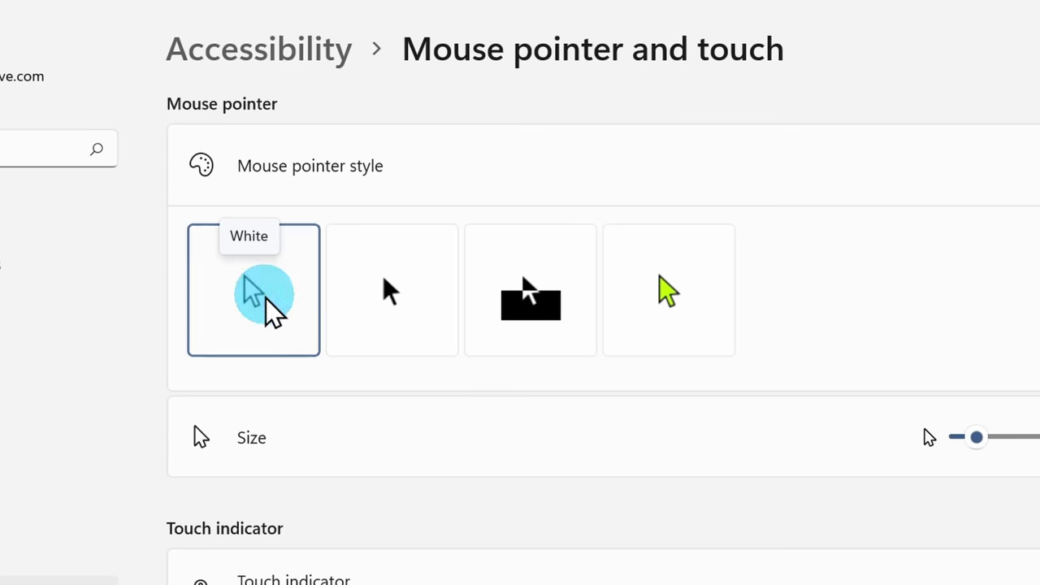
Switch the mouse pointer to the custom-colour style, then try Find My Mouse with Ctrl.
click(427, 313)
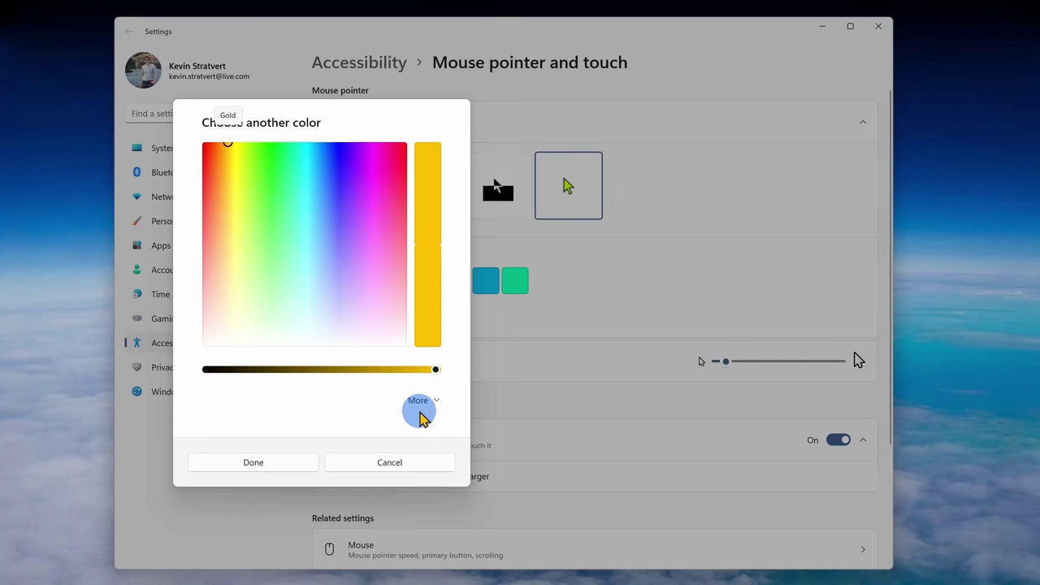
click(419, 401)
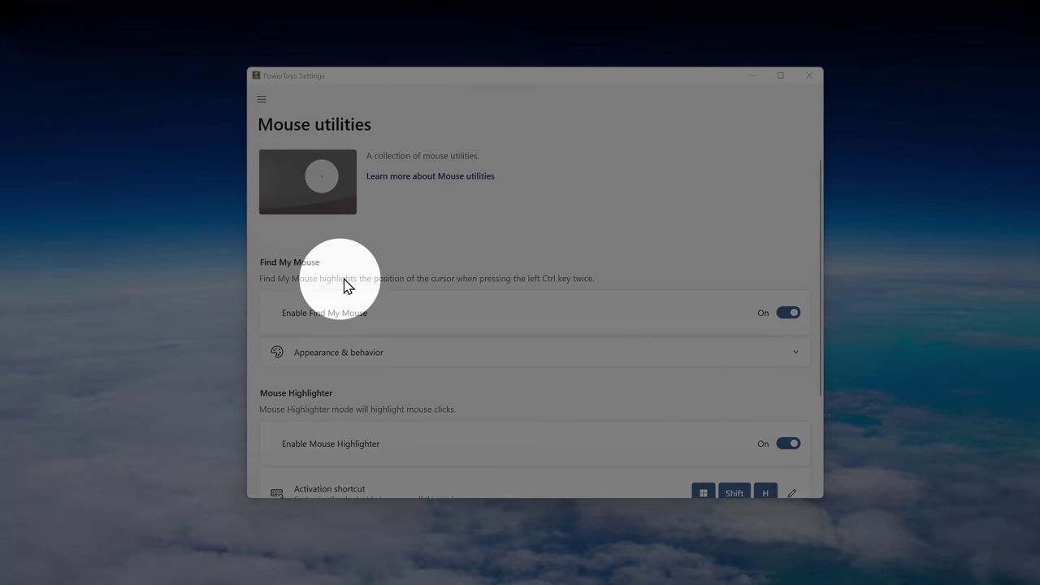
key(ctrl)
key(ctrl)
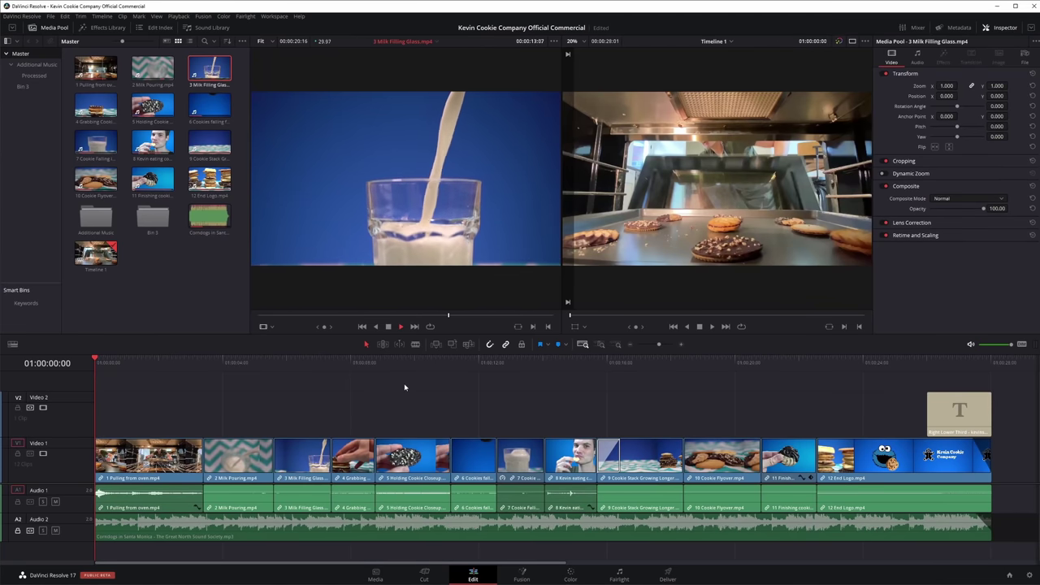
Shift the Finishing cookie clip along the timeline, then visit the Color page and return to Edit.
click(770, 459)
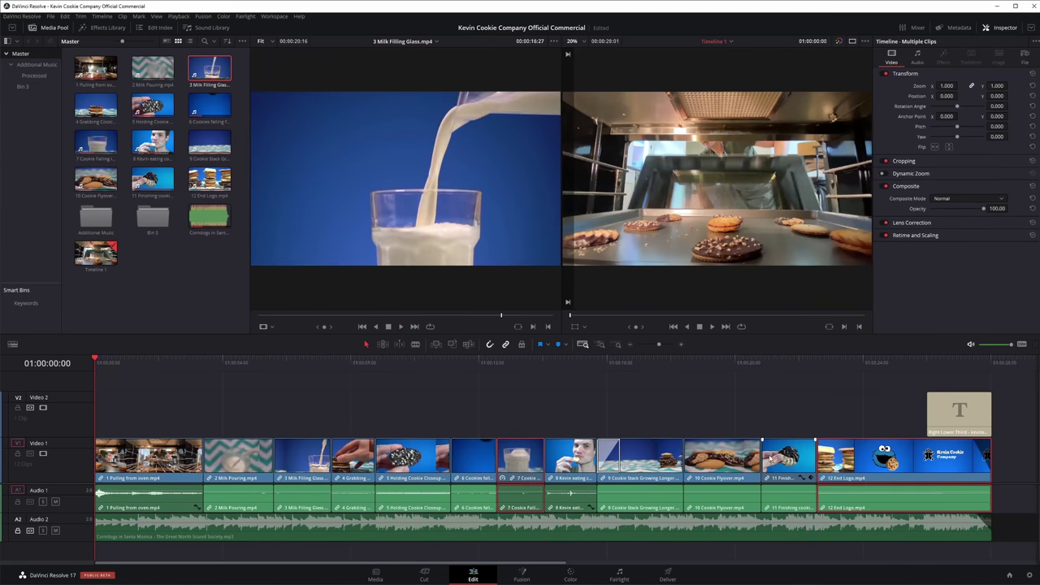
mouse_move(764, 462)
mouse_down()
mouse_move(162, 462)
mouse_move(782, 466)
mouse_up()
key(shift+6)
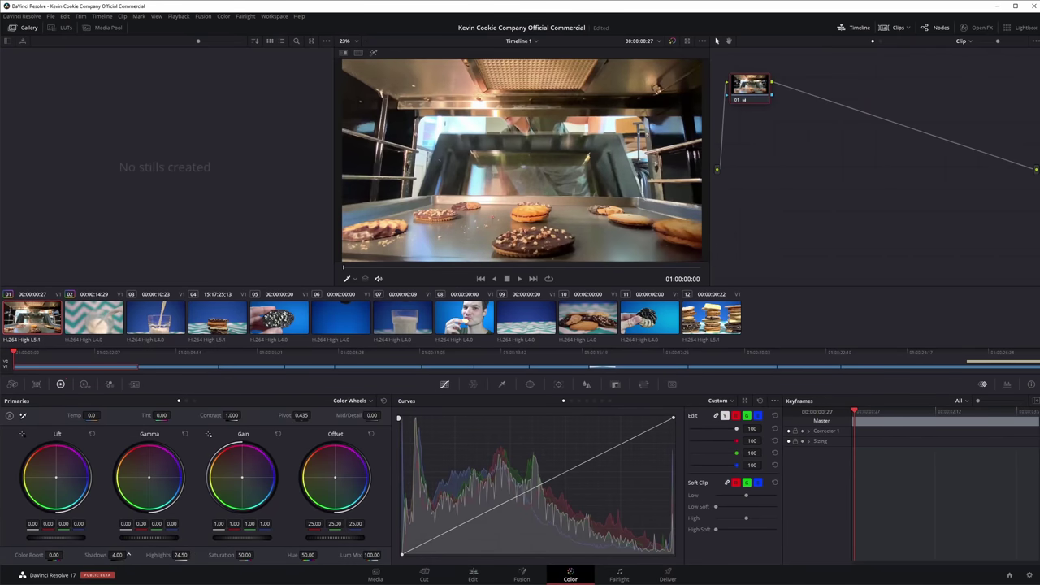
key(shift+4)
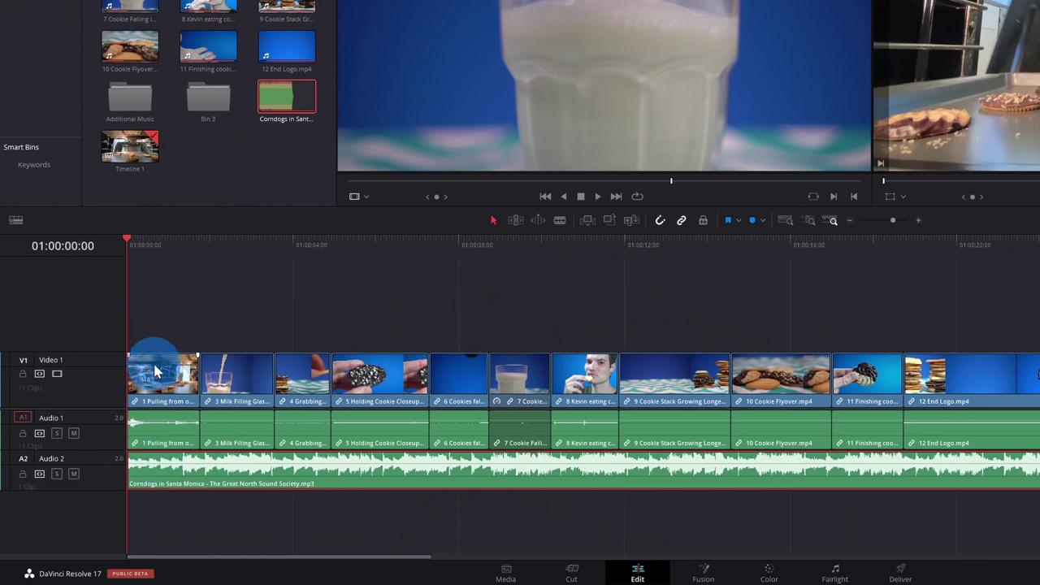